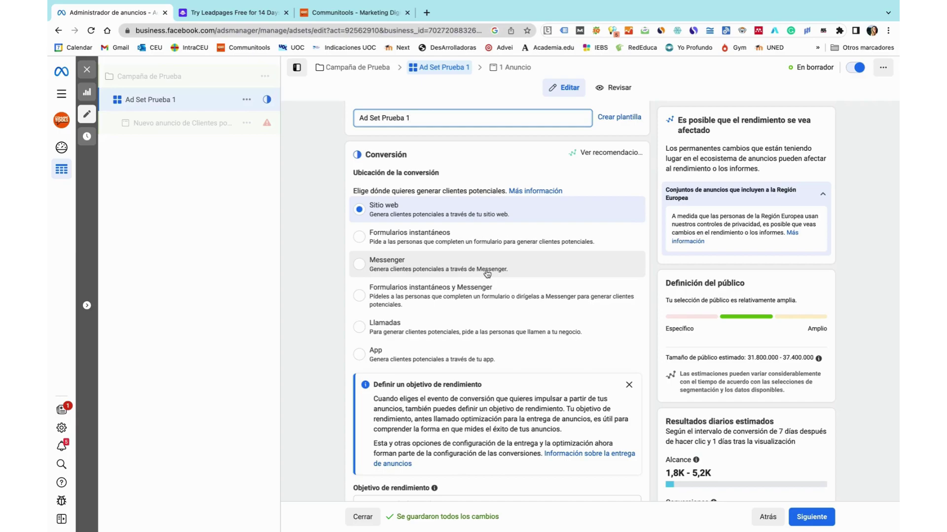
- Clear the Prueba 2 pixel from the Sitio web conversion settings of the ad set
{"action": "scroll", "coordinate": [488, 271], "scroll_direction": "down", "scroll_amount": 1}
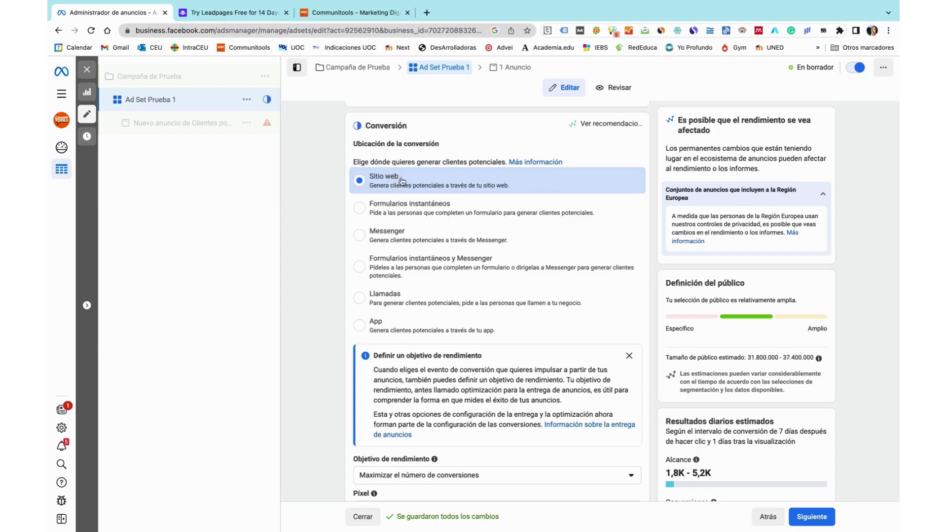
{"action": "scroll", "coordinate": [458, 280], "scroll_direction": "down", "scroll_amount": 3}
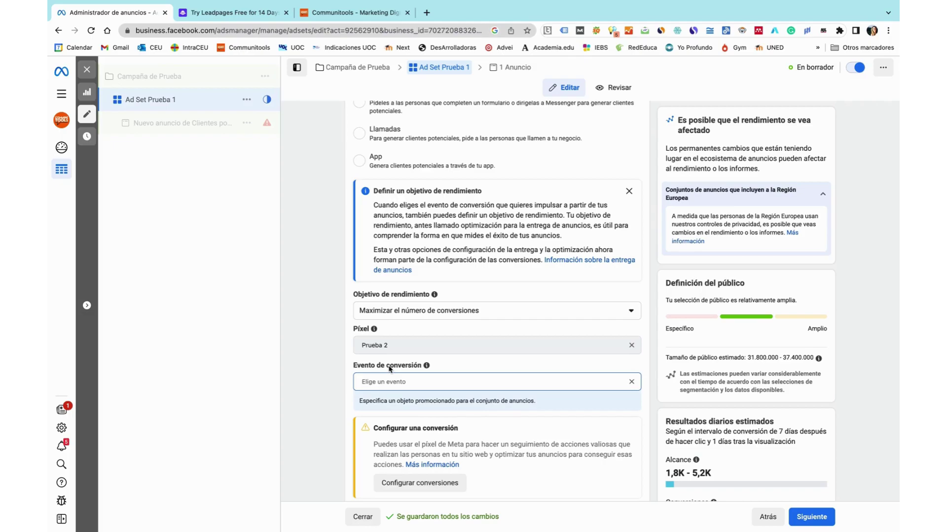
{"action": "left_click", "coordinate": [428, 345]}
{"action": "left_click", "coordinate": [631, 345]}
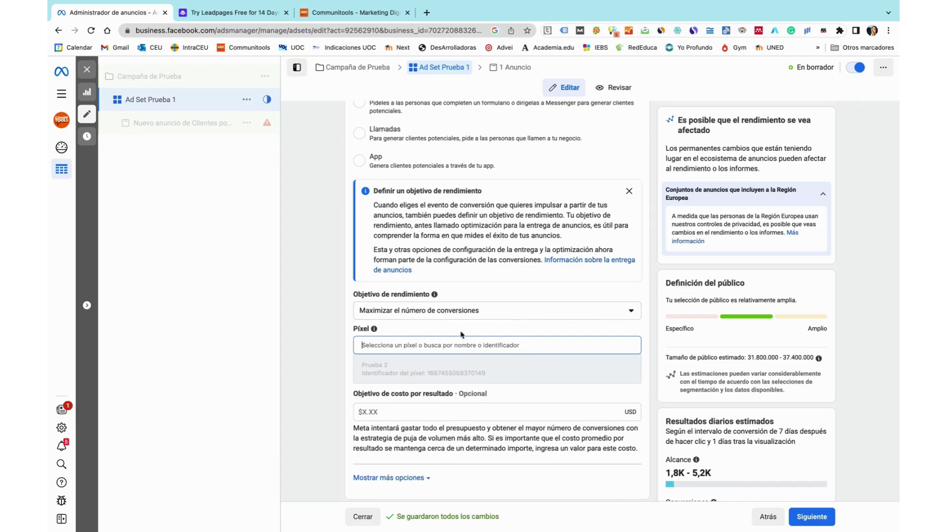
{"action": "scroll", "coordinate": [471, 386], "scroll_direction": "up", "scroll_amount": 5}
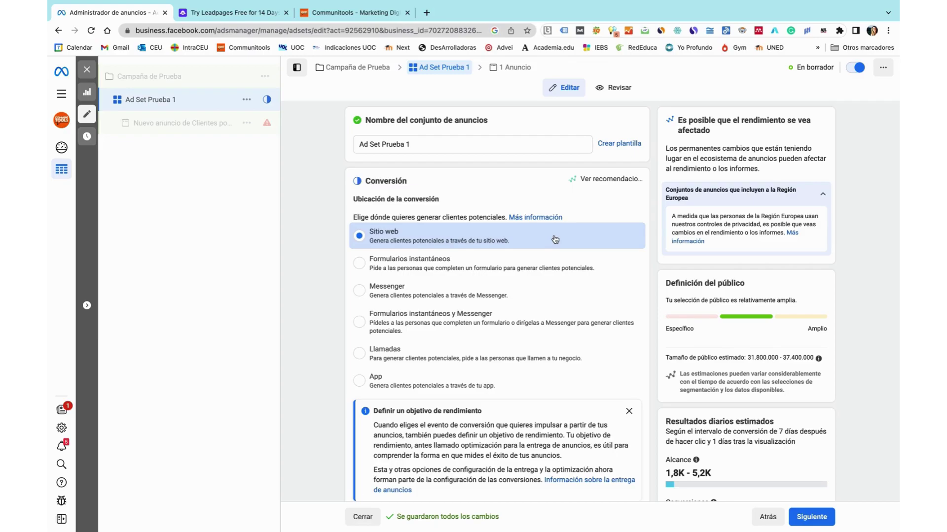
- Try each alternative conversion location in turn: Formularios instantáneos, Messenger, Formularios instantáneos y Messenger, Llamadas and App
{"action": "left_click", "coordinate": [533, 267]}
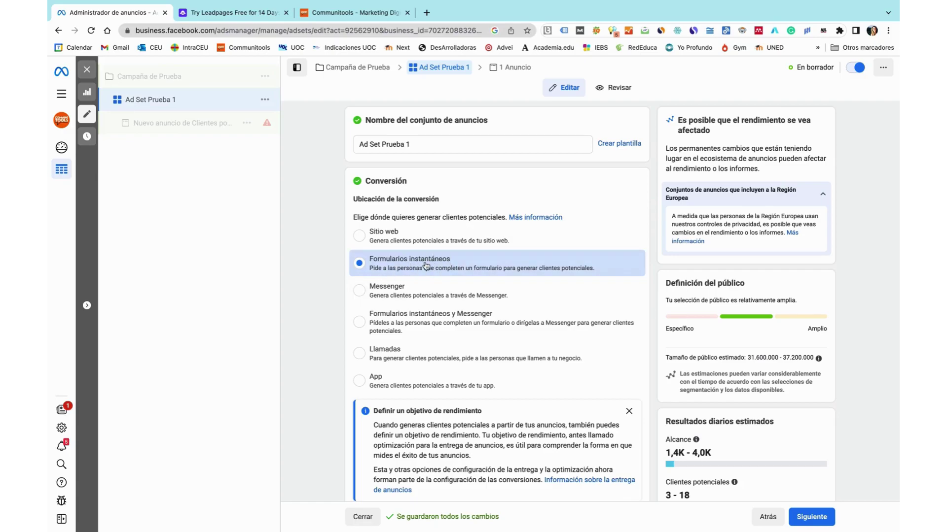
{"action": "left_click", "coordinate": [425, 301]}
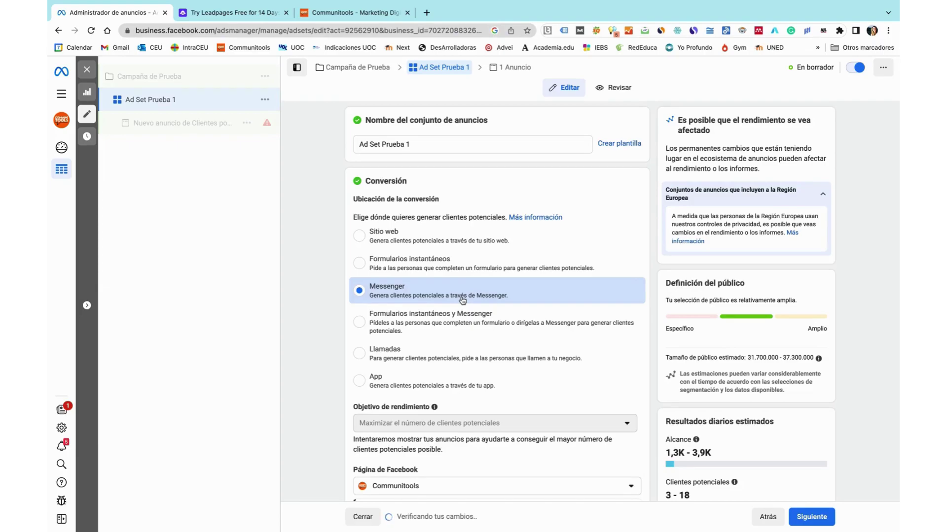
{"action": "left_click", "coordinate": [397, 318]}
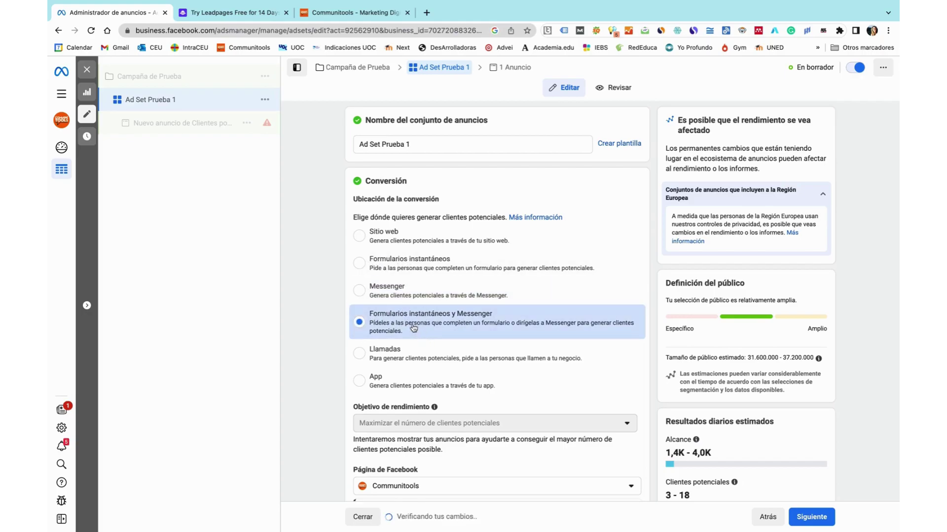
{"action": "scroll", "coordinate": [413, 328], "scroll_direction": "down", "scroll_amount": 1}
{"action": "left_click", "coordinate": [409, 329]}
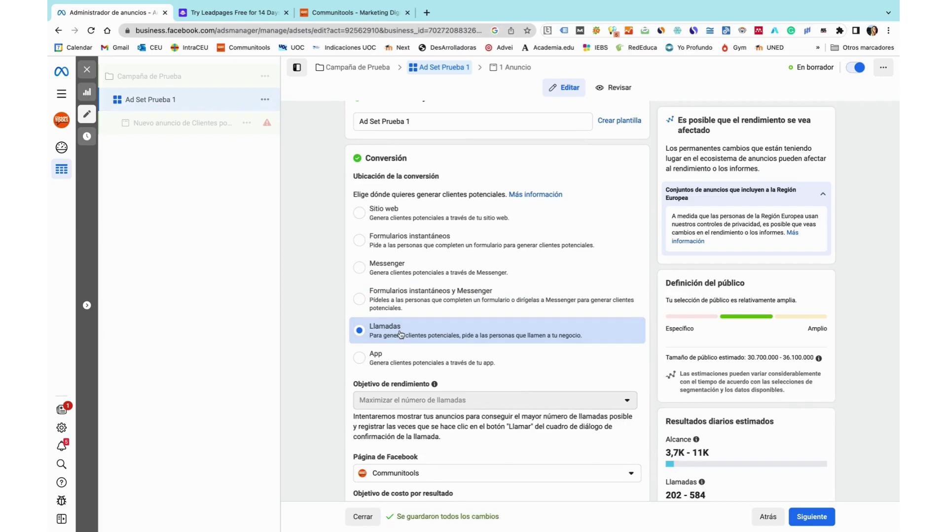
{"action": "left_click", "coordinate": [397, 364]}
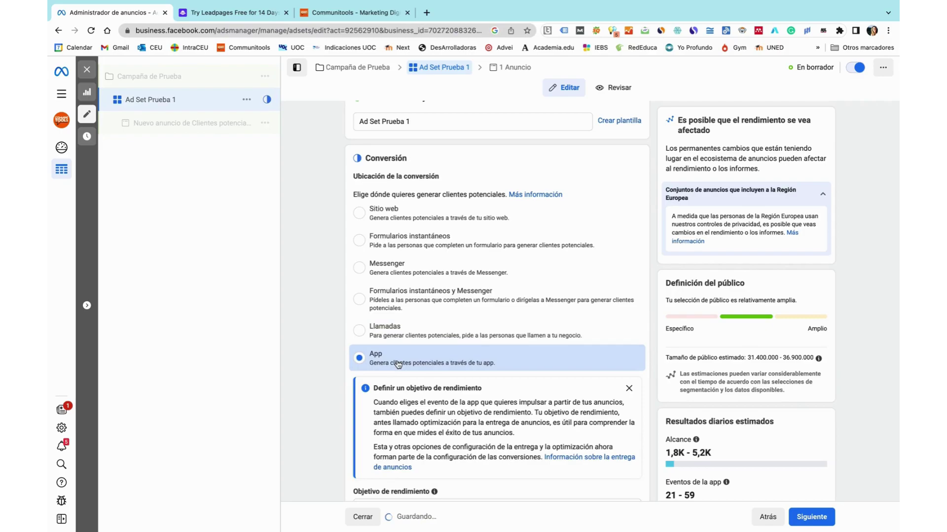
{"action": "scroll", "coordinate": [398, 364], "scroll_direction": "up", "scroll_amount": 1}
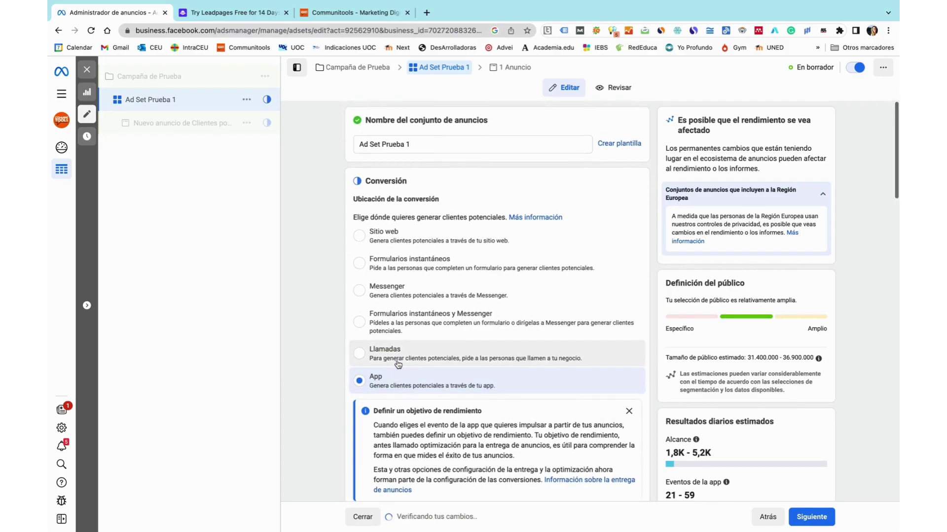
- Choose Formularios instantáneos as the conversion location and examine the performance goals it offers
{"action": "left_click", "coordinate": [447, 272]}
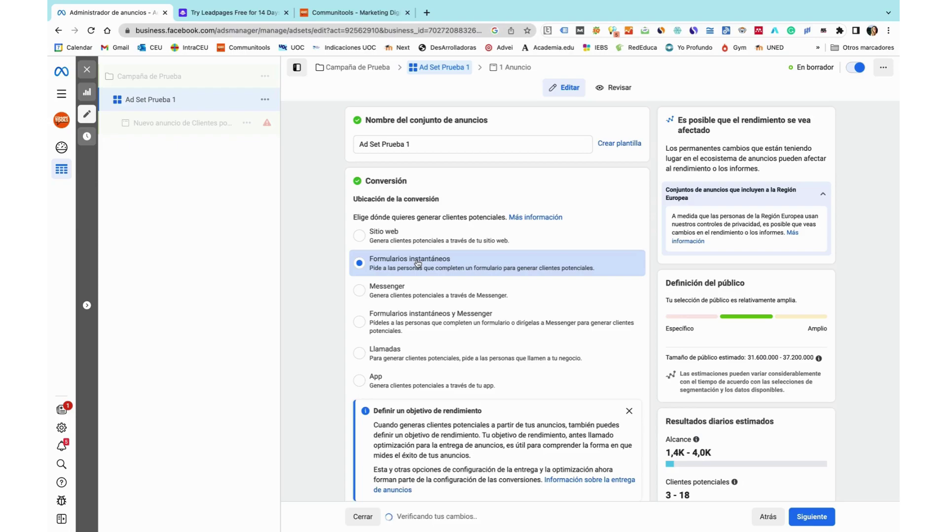
{"action": "scroll", "coordinate": [417, 263], "scroll_direction": "down", "scroll_amount": 5}
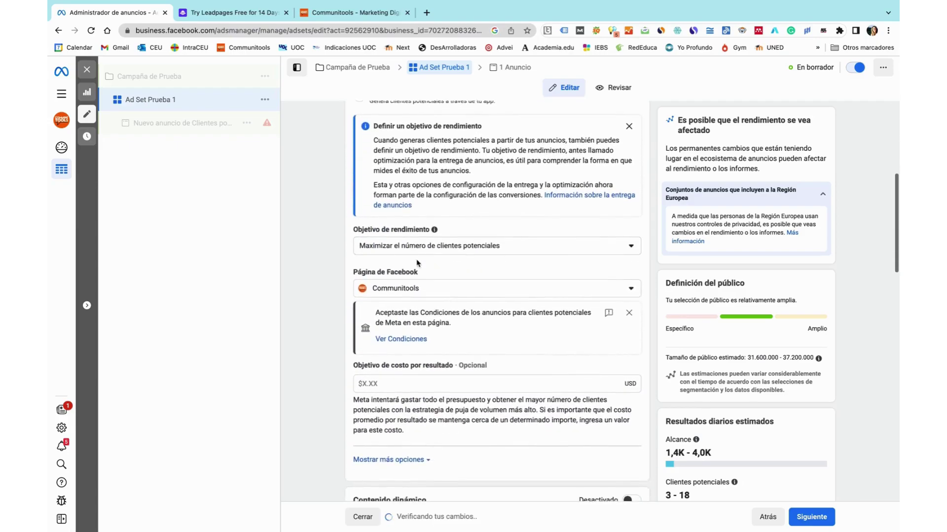
{"action": "scroll", "coordinate": [417, 264], "scroll_direction": "up", "scroll_amount": 4}
{"action": "scroll", "coordinate": [444, 247], "scroll_direction": "down", "scroll_amount": 7}
{"action": "scroll", "coordinate": [493, 218], "scroll_direction": "up", "scroll_amount": 2}
{"action": "scroll", "coordinate": [493, 218], "scroll_direction": "up", "scroll_amount": 2}
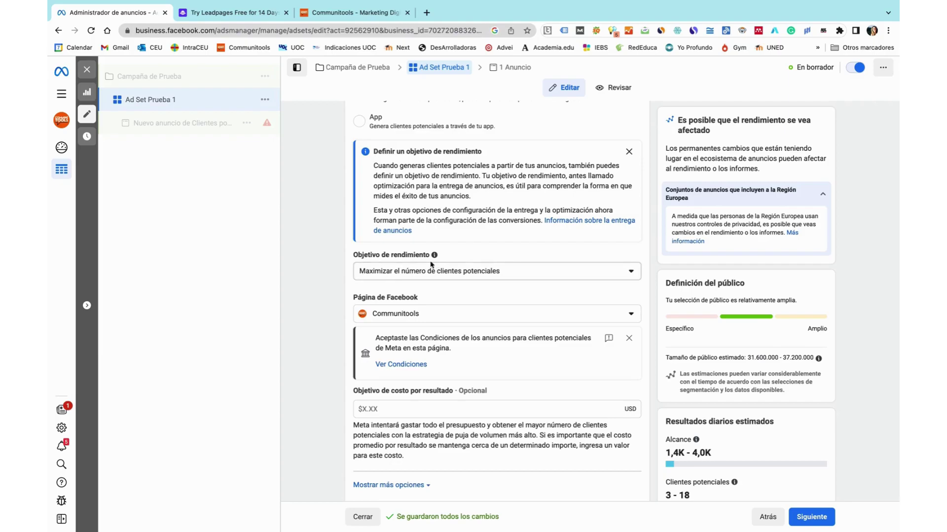
{"action": "left_click", "coordinate": [459, 273]}
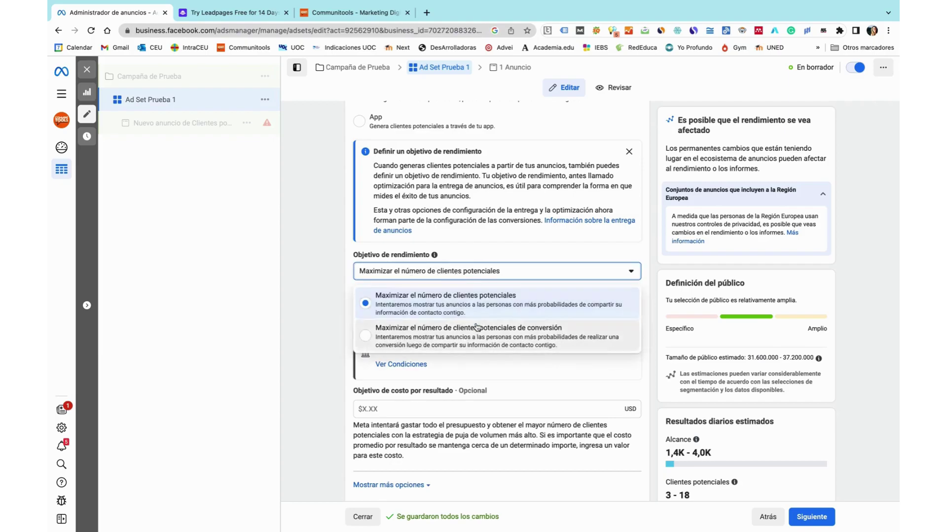
{"action": "scroll", "coordinate": [446, 134], "scroll_direction": "up", "scroll_amount": 5}
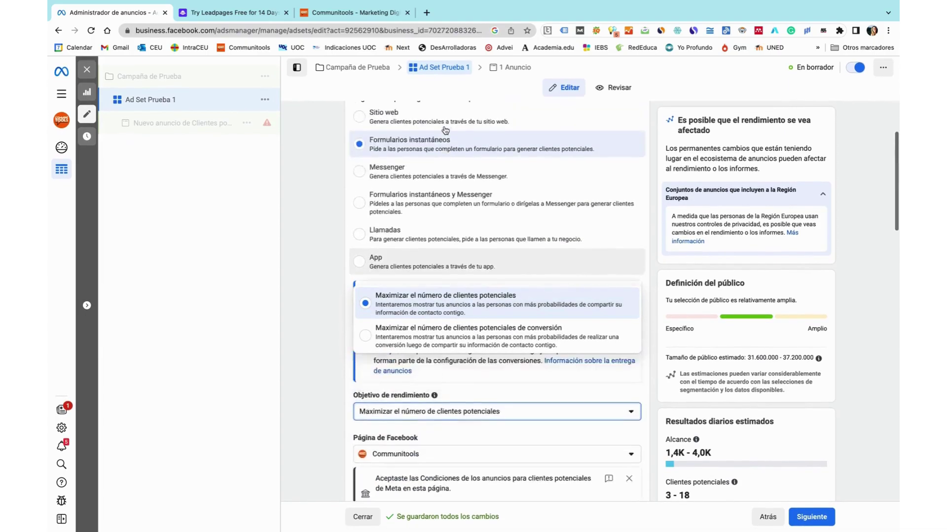
{"action": "scroll", "coordinate": [459, 211], "scroll_direction": "down", "scroll_amount": 7}
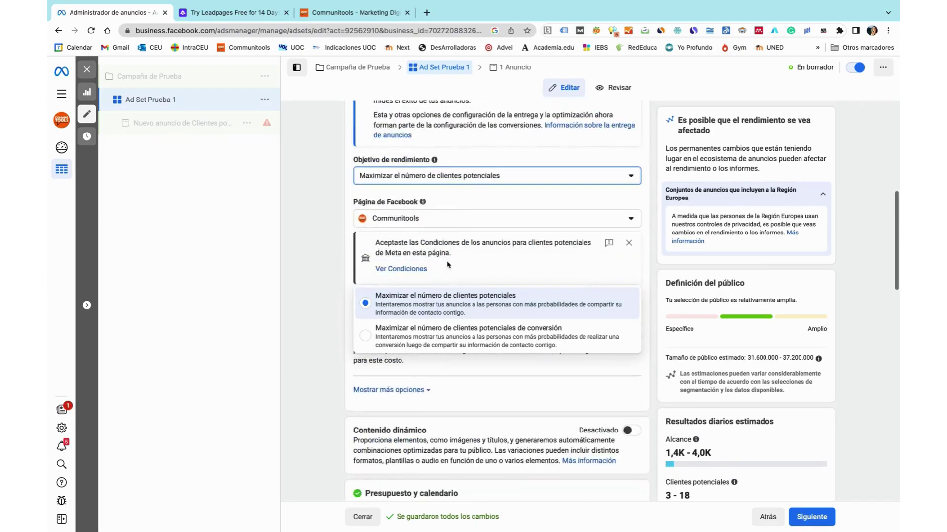
{"action": "left_click", "coordinate": [483, 183]}
{"action": "left_click", "coordinate": [483, 182]}
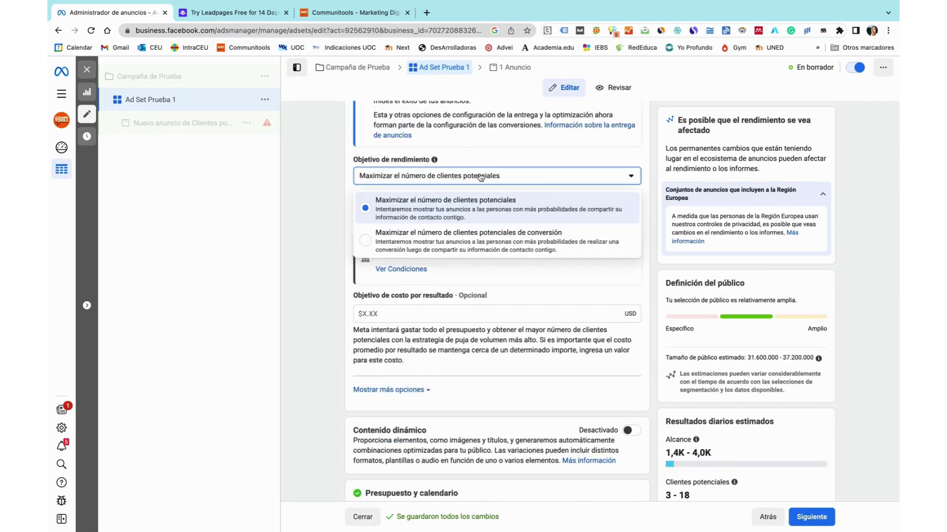
{"action": "left_click", "coordinate": [653, 253]}
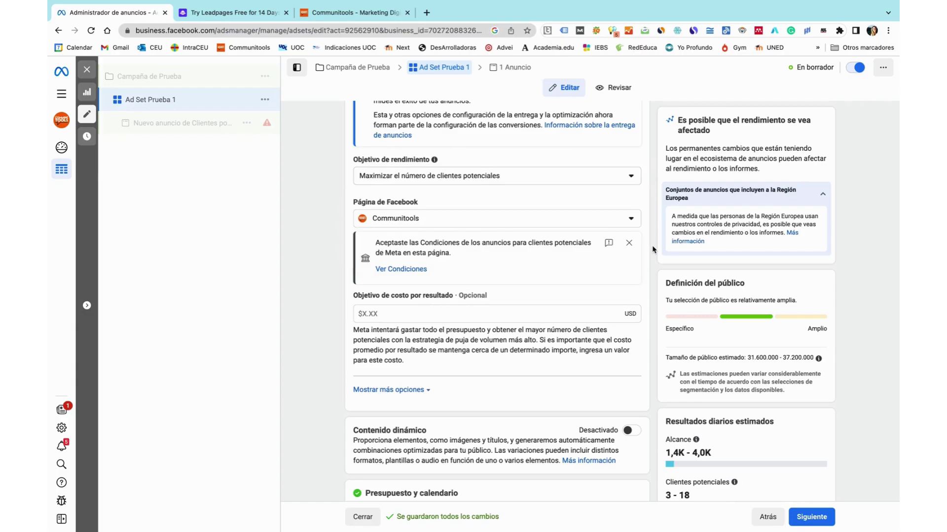
- Switch the conversion location to Sitio web and examine its performance goals, including those under Otros objetivos
{"action": "scroll", "coordinate": [597, 247], "scroll_direction": "up", "scroll_amount": 8}
{"action": "left_click", "coordinate": [453, 240]}
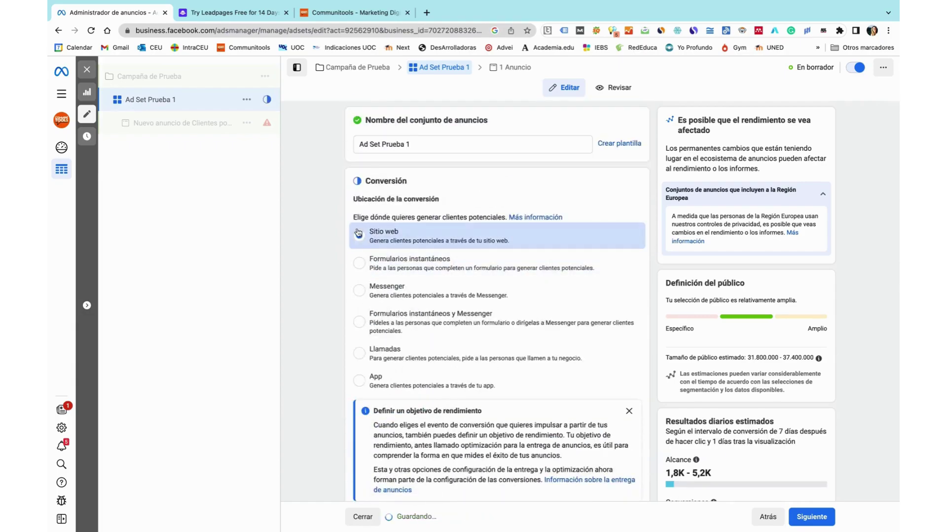
{"action": "scroll", "coordinate": [454, 209], "scroll_direction": "down", "scroll_amount": 8}
{"action": "scroll", "coordinate": [454, 209], "scroll_direction": "up", "scroll_amount": 3}
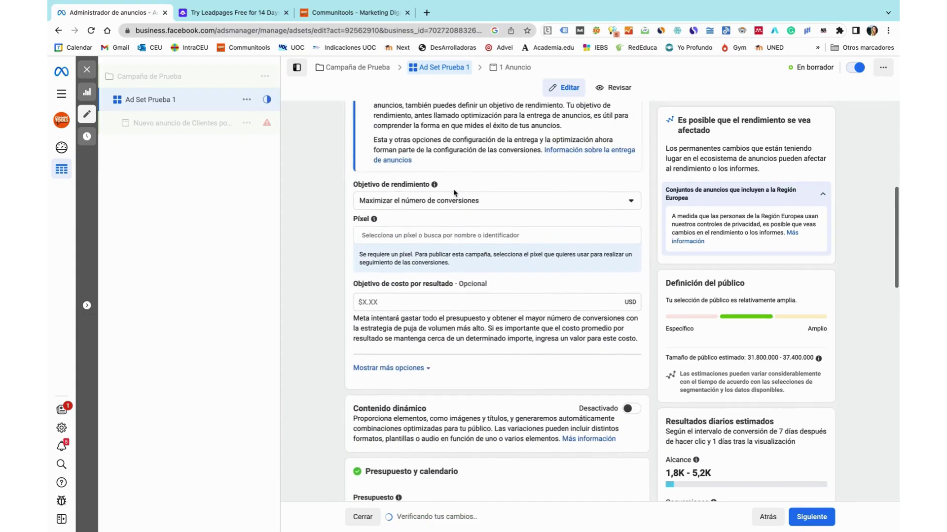
{"action": "left_click", "coordinate": [488, 201]}
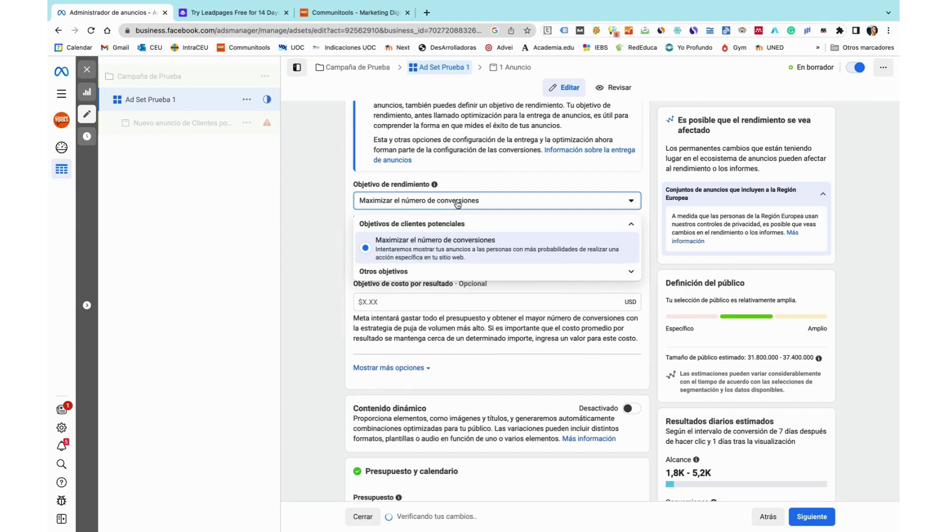
{"action": "left_click", "coordinate": [475, 272]}
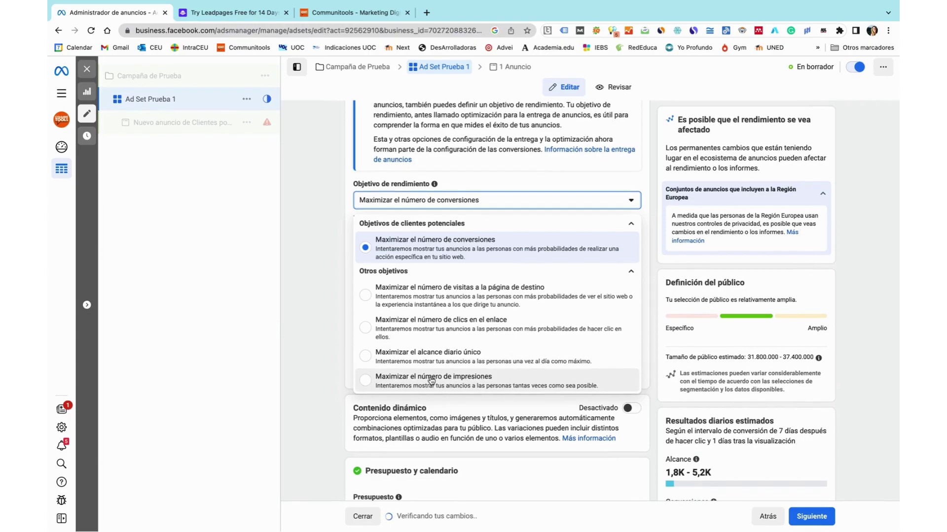
{"action": "left_click", "coordinate": [330, 323]}
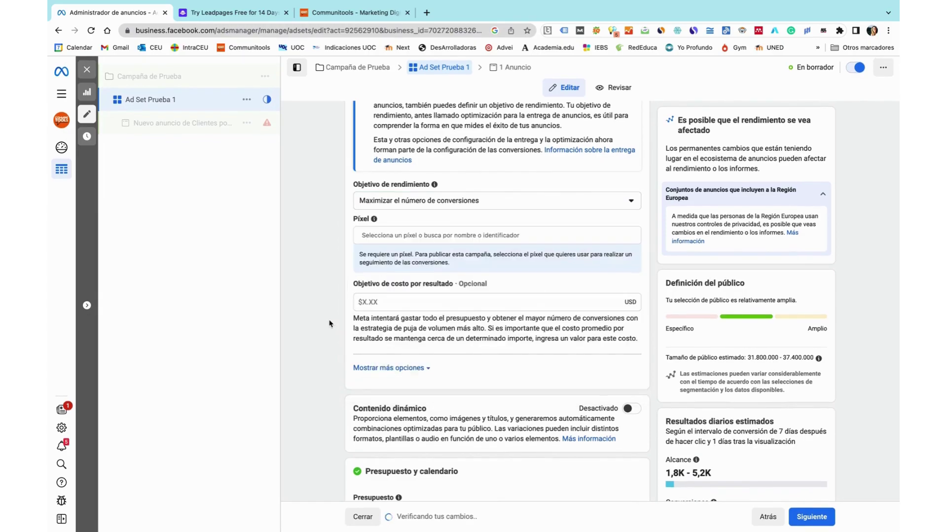
{"action": "scroll", "coordinate": [330, 324], "scroll_direction": "up", "scroll_amount": 6}
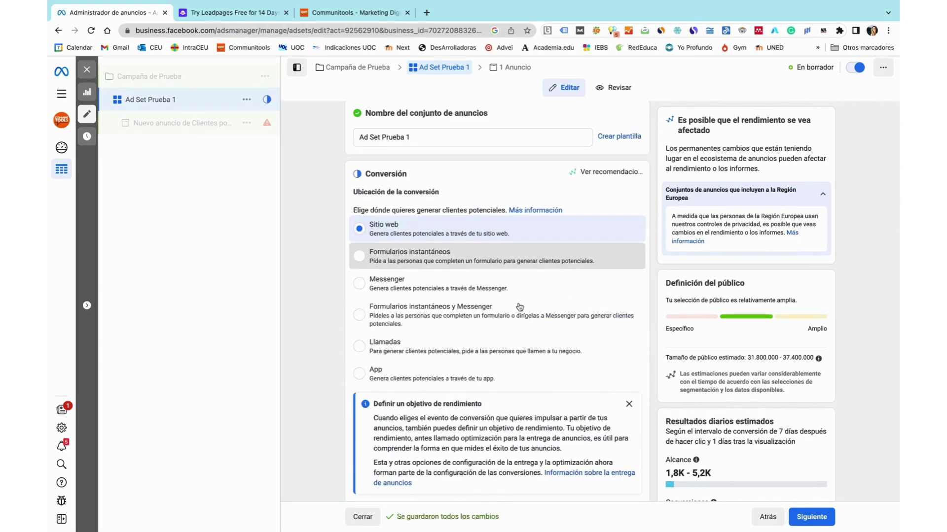
- Set the ad set's conversion location to Formularios instantáneos
{"action": "left_click", "coordinate": [481, 258]}
{"action": "scroll", "coordinate": [461, 249], "scroll_direction": "down", "scroll_amount": 5}
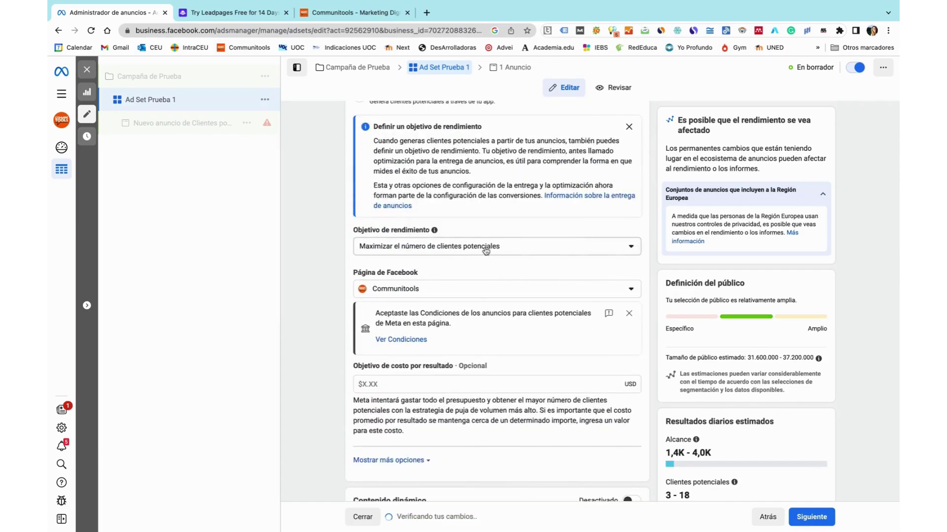
{"action": "scroll", "coordinate": [639, 272], "scroll_direction": "down", "scroll_amount": 1}
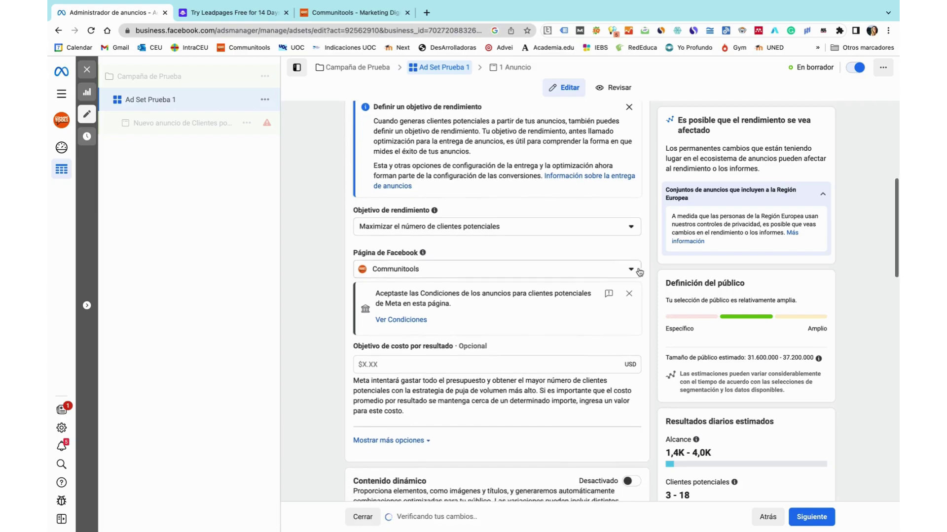
{"action": "scroll", "coordinate": [640, 272], "scroll_direction": "down", "scroll_amount": 2}
- Check the available Facebook pages without changing the selected one, and dismiss the notice about the lead ad terms
{"action": "left_click", "coordinate": [624, 245]}
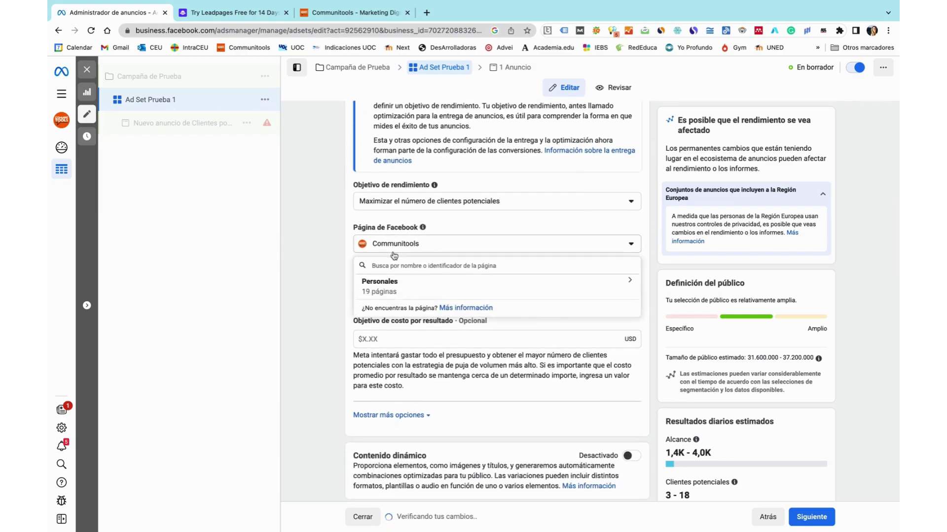
{"action": "left_click", "coordinate": [648, 223]}
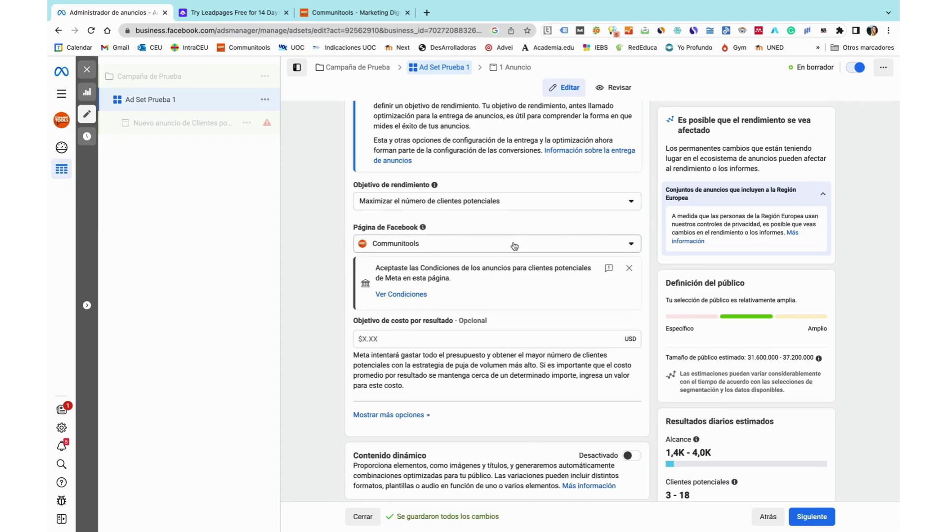
{"action": "scroll", "coordinate": [513, 247], "scroll_direction": "down", "scroll_amount": 1}
{"action": "left_click", "coordinate": [638, 240]}
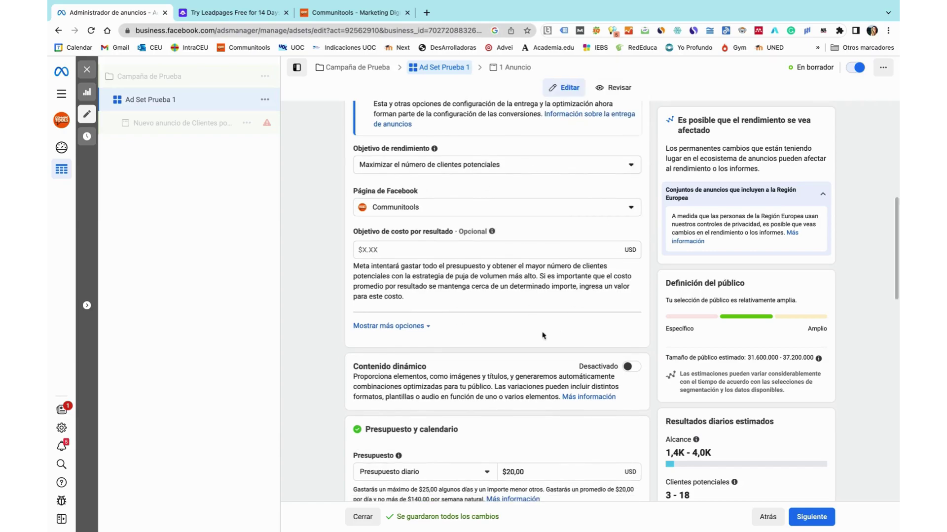
- Change the ad set's budget type to Presupuesto total and set the amount to $300
{"action": "scroll", "coordinate": [497, 334], "scroll_direction": "down", "scroll_amount": 3}
{"action": "scroll", "coordinate": [497, 334], "scroll_direction": "down", "scroll_amount": 3}
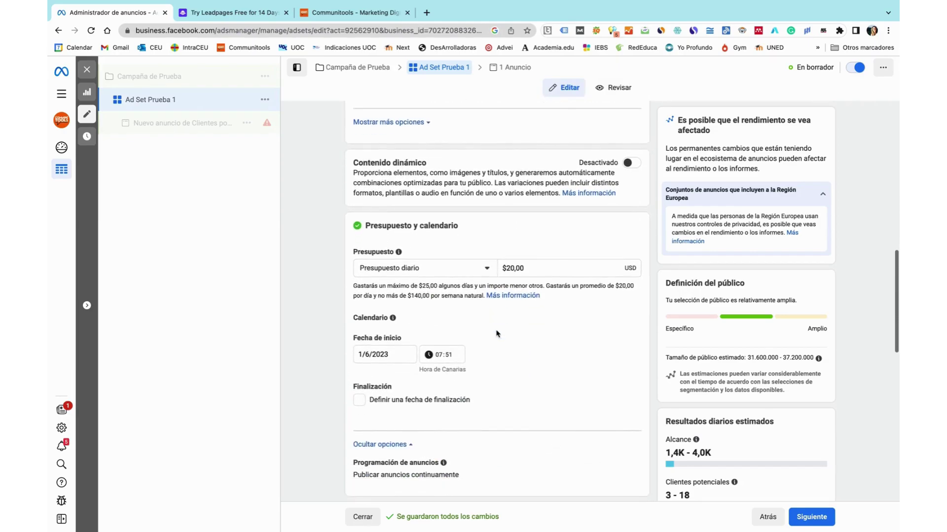
{"action": "scroll", "coordinate": [497, 334], "scroll_direction": "up", "scroll_amount": 1}
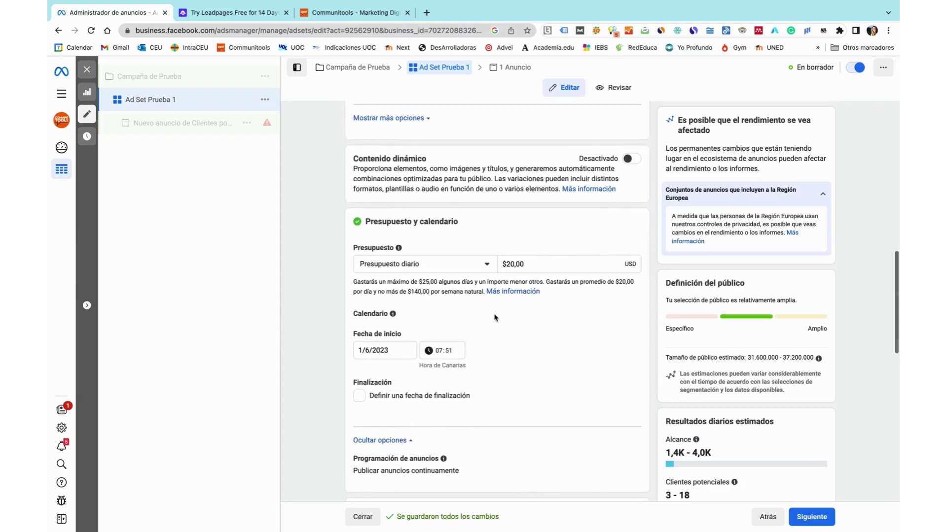
{"action": "left_click", "coordinate": [487, 265]}
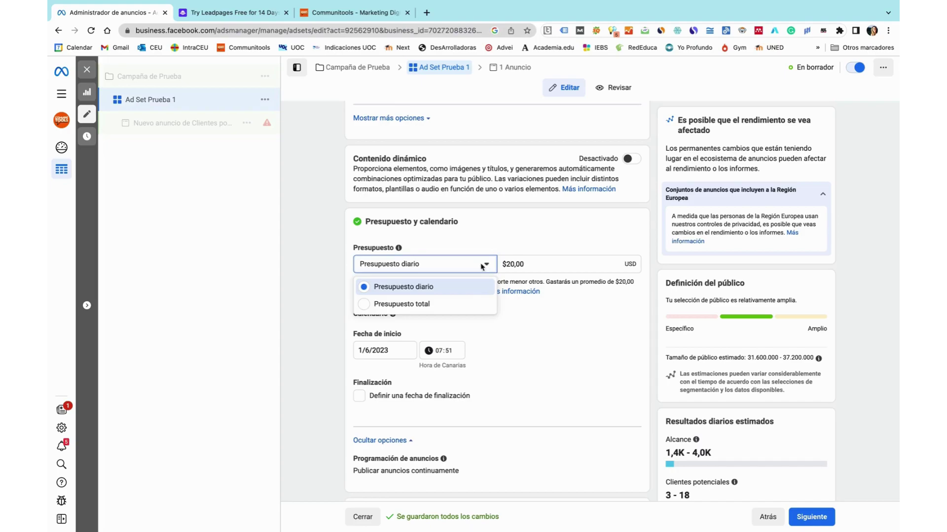
{"action": "left_click", "coordinate": [444, 304]}
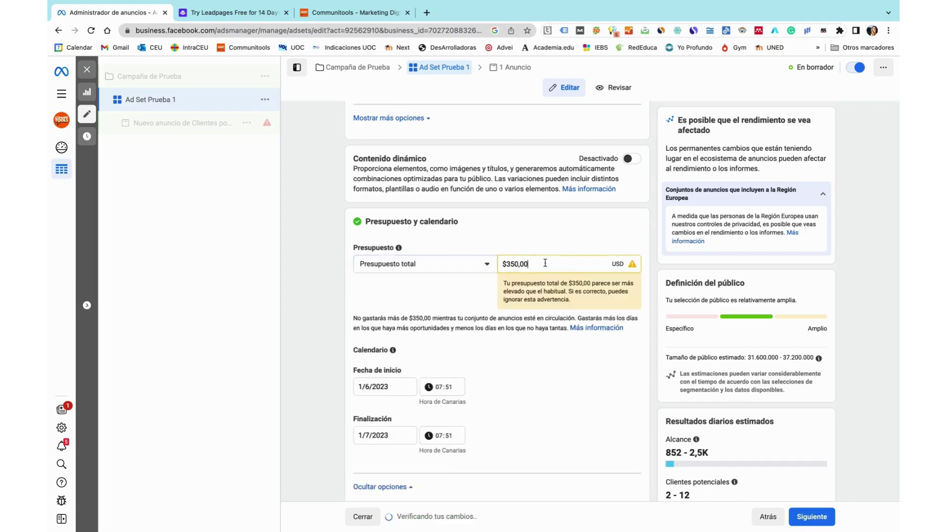
{"action": "left_click_drag", "start_coordinate": [545, 263], "coordinate": [506, 262]}
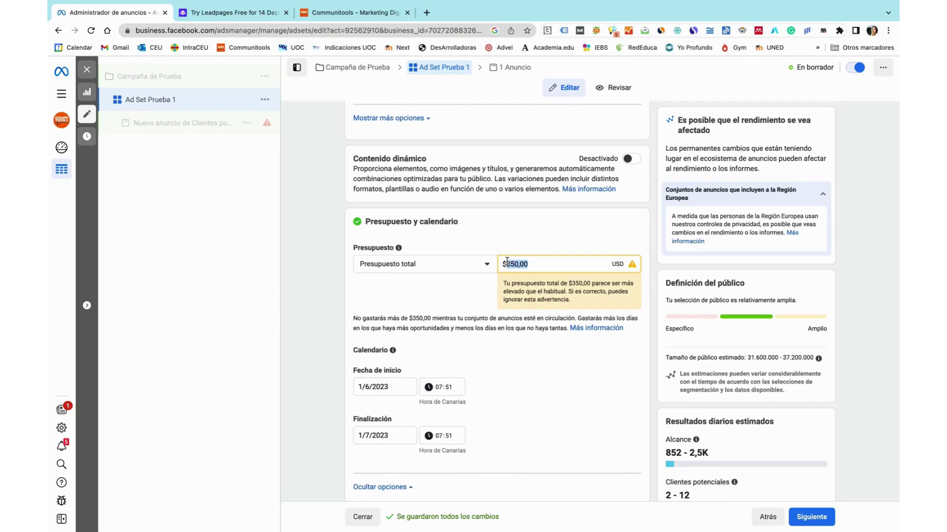
{"action": "type", "text": "3"}
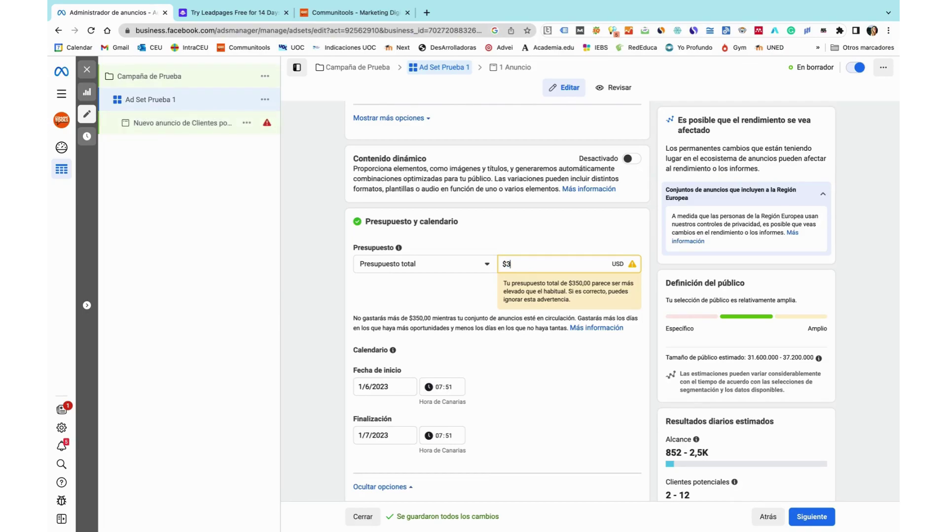
{"action": "type", "text": "00"}
{"action": "left_click", "coordinate": [560, 230]}
- Examine the schedule dates, the Contenido dinámico setting and the Público section of the ad set
{"action": "scroll", "coordinate": [368, 360], "scroll_direction": "down", "scroll_amount": 1}
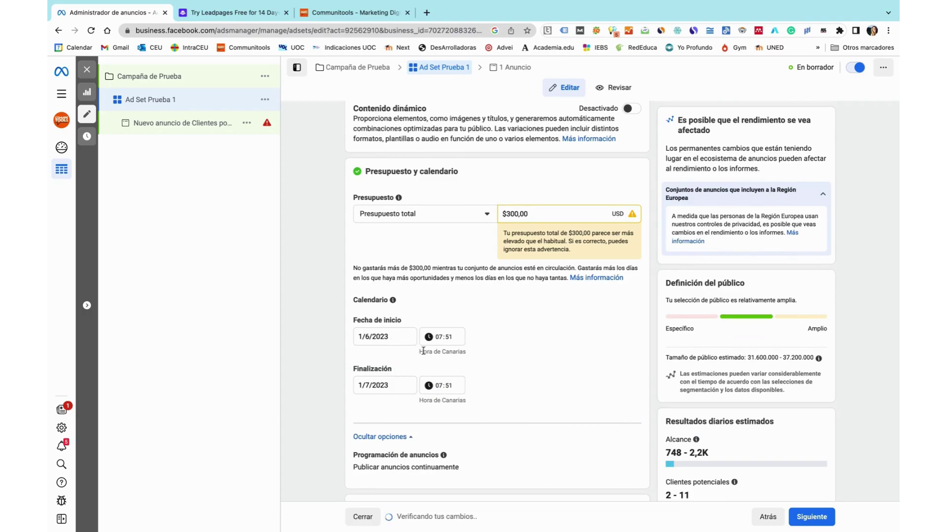
{"action": "scroll", "coordinate": [424, 354], "scroll_direction": "down", "scroll_amount": 1}
{"action": "scroll", "coordinate": [423, 354], "scroll_direction": "up", "scroll_amount": 5}
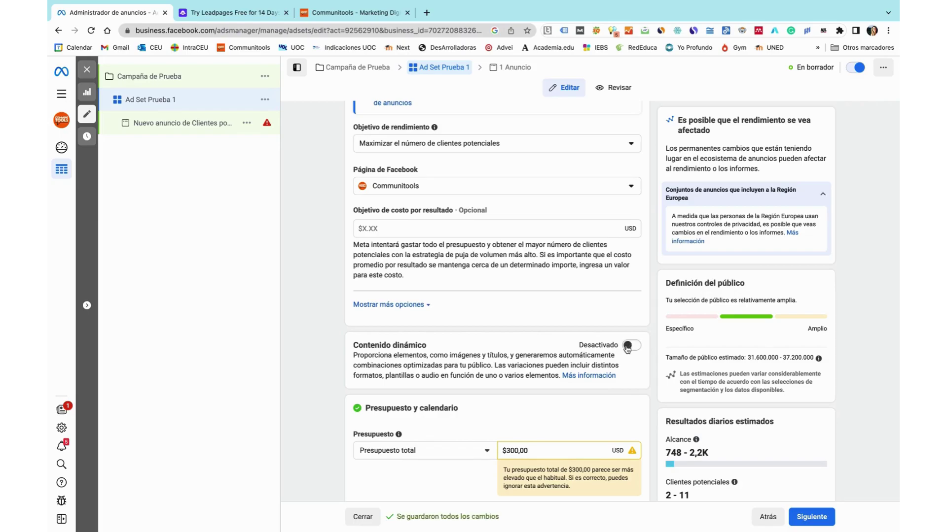
{"action": "scroll", "coordinate": [615, 383], "scroll_direction": "down", "scroll_amount": 1}
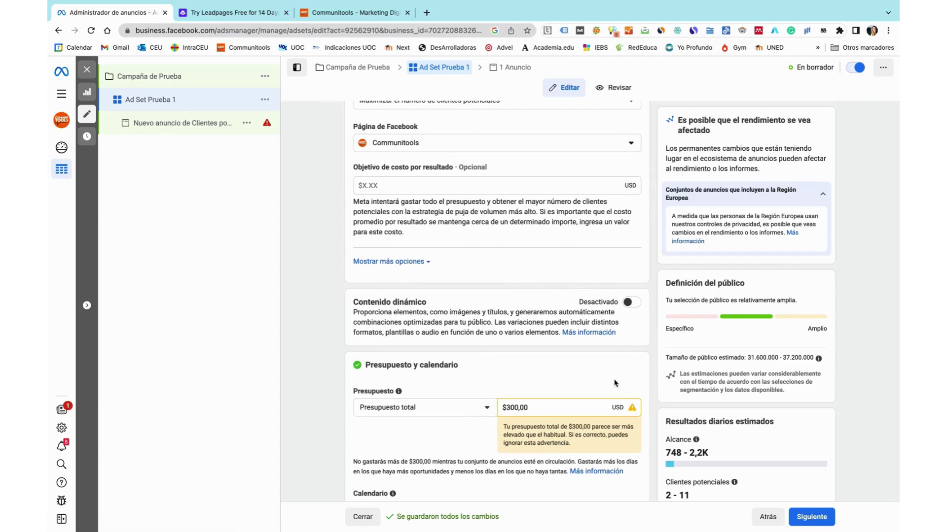
{"action": "scroll", "coordinate": [615, 383], "scroll_direction": "down", "scroll_amount": 10}
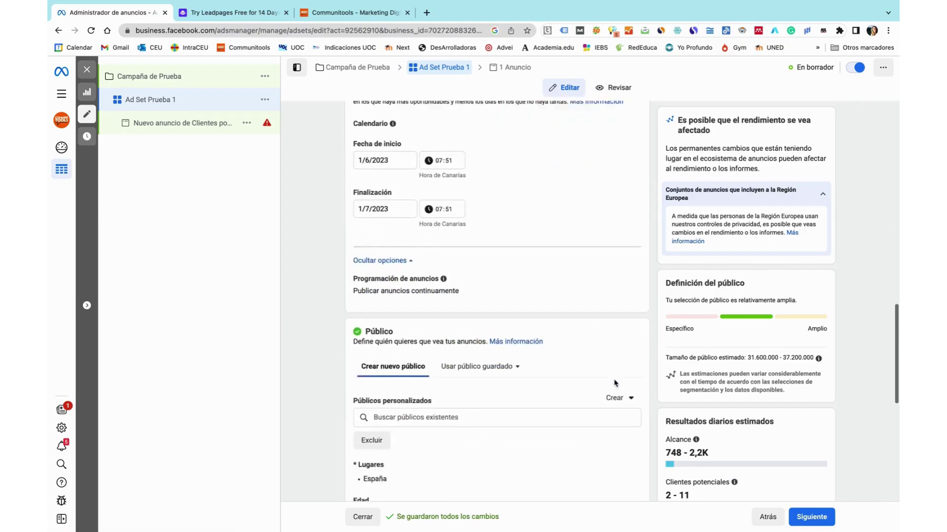
{"action": "scroll", "coordinate": [615, 383], "scroll_direction": "down", "scroll_amount": 2}
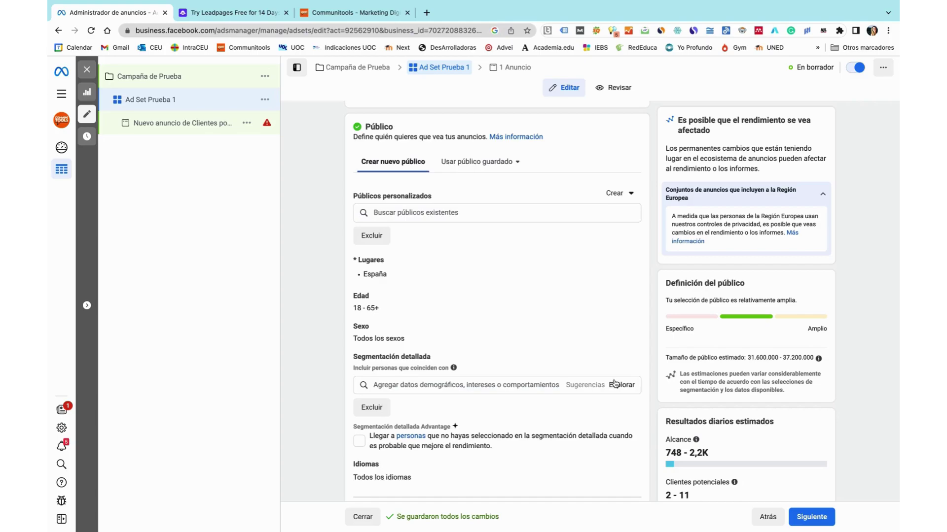
{"action": "scroll", "coordinate": [493, 296], "scroll_direction": "down", "scroll_amount": 1}
{"action": "scroll", "coordinate": [491, 226], "scroll_direction": "up", "scroll_amount": 1}
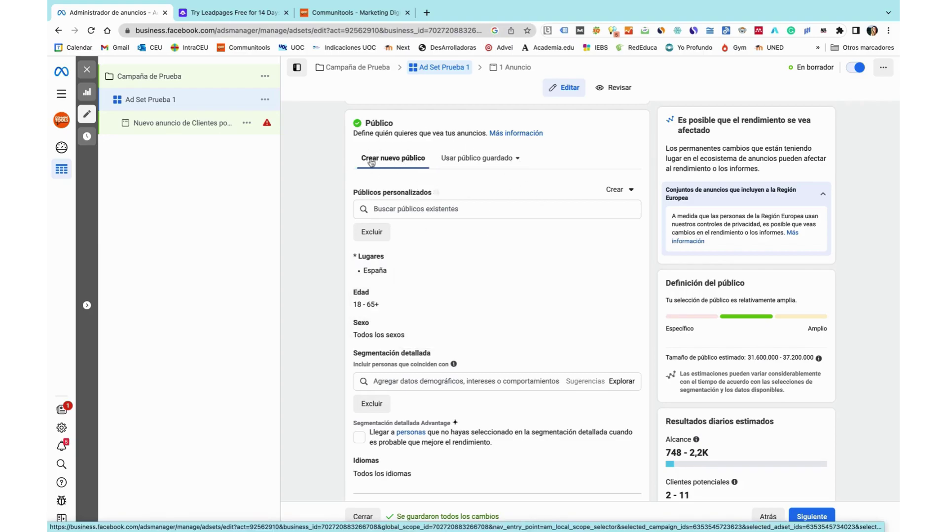
- Check the saved audiences and the audience types that can be created under Públicos personalizados, without choosing any
{"action": "left_click", "coordinate": [503, 162]}
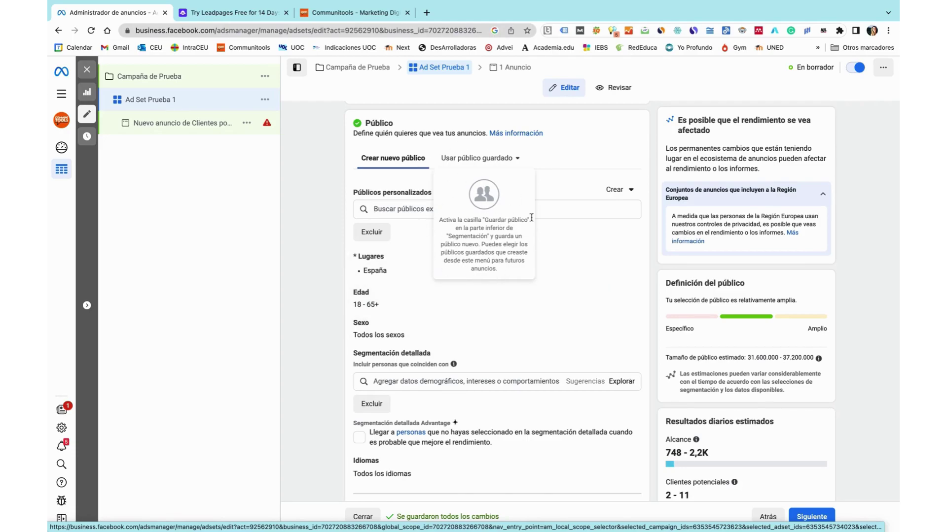
{"action": "left_click", "coordinate": [567, 157]}
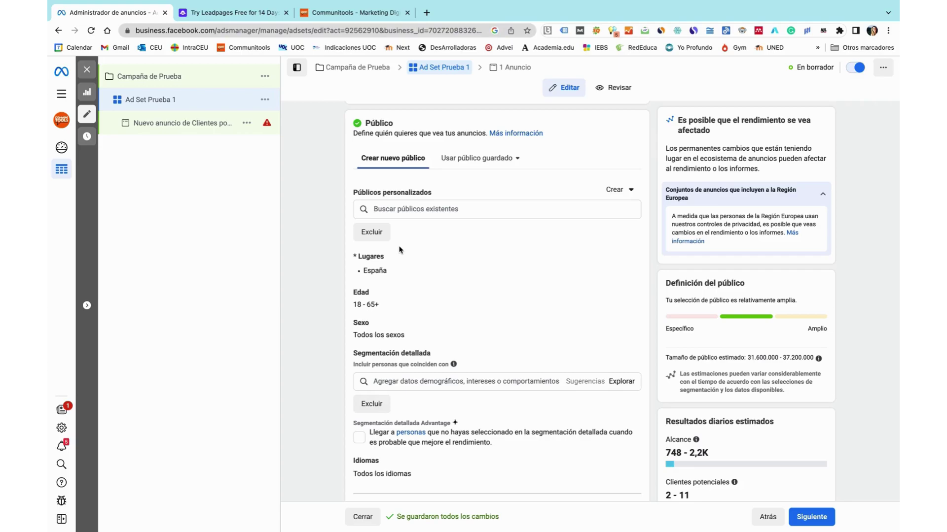
{"action": "scroll", "coordinate": [400, 250], "scroll_direction": "down", "scroll_amount": 1}
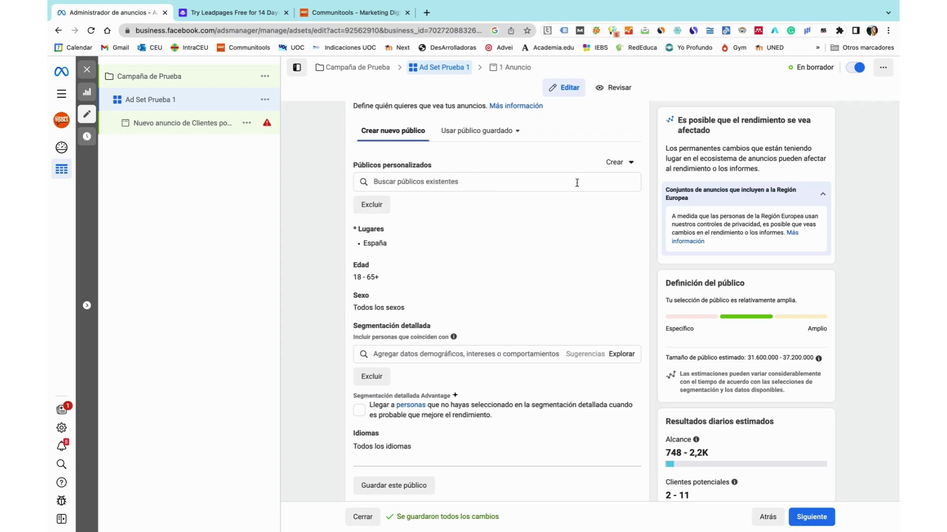
{"action": "left_click", "coordinate": [625, 163]}
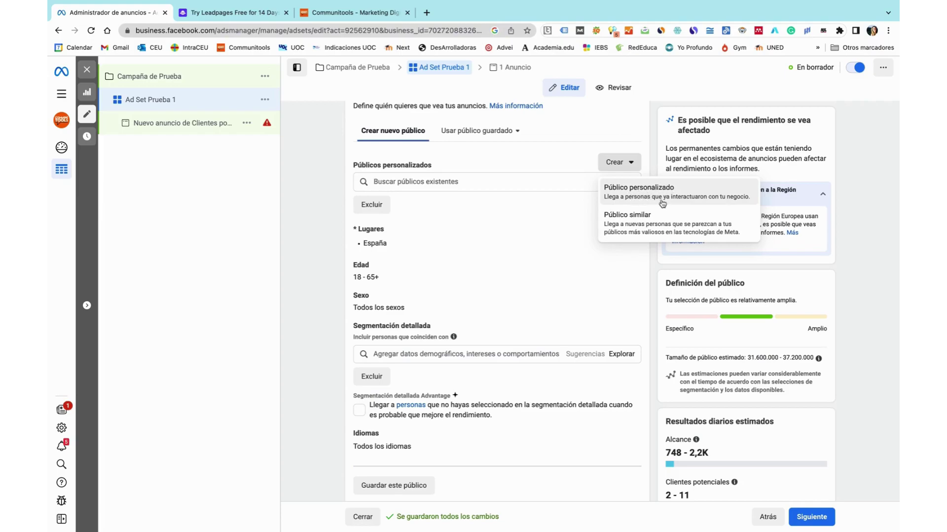
{"action": "left_click", "coordinate": [591, 144]}
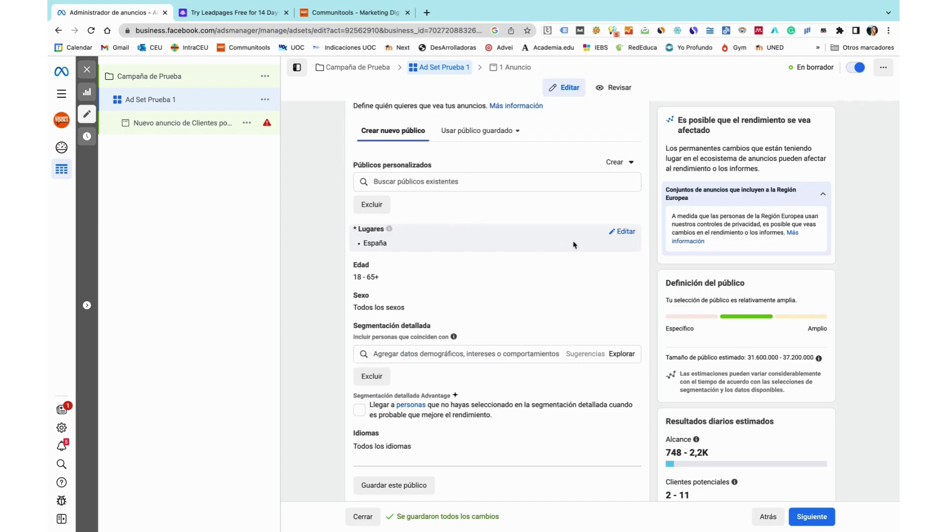
- Open the audience's Lugares settings for editing and check the inclusion options for España without changing them
{"action": "left_click", "coordinate": [624, 232]}
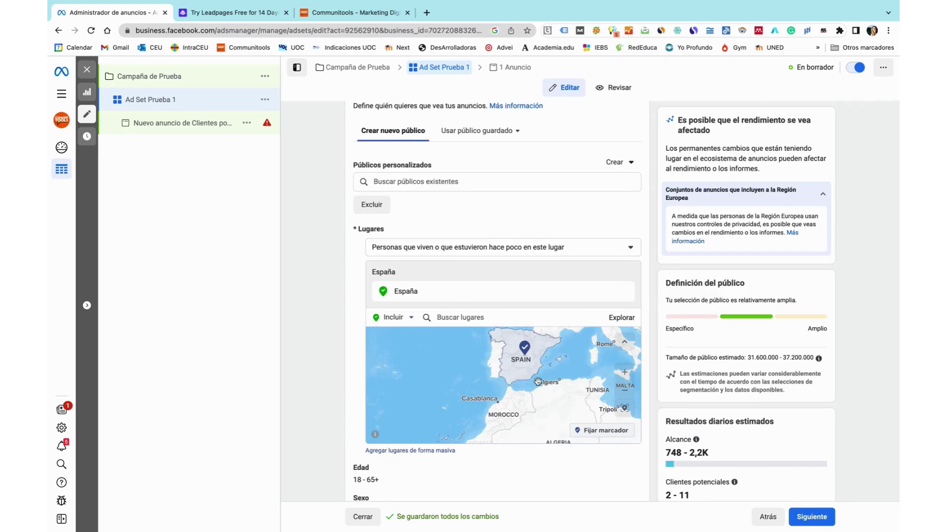
{"action": "mouse_move", "coordinate": [475, 293]}
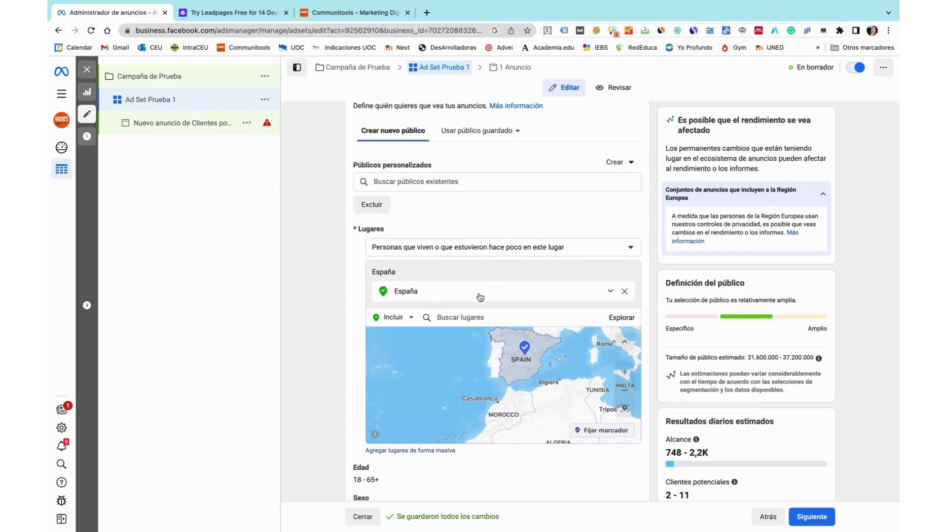
{"action": "left_click", "coordinate": [610, 290]}
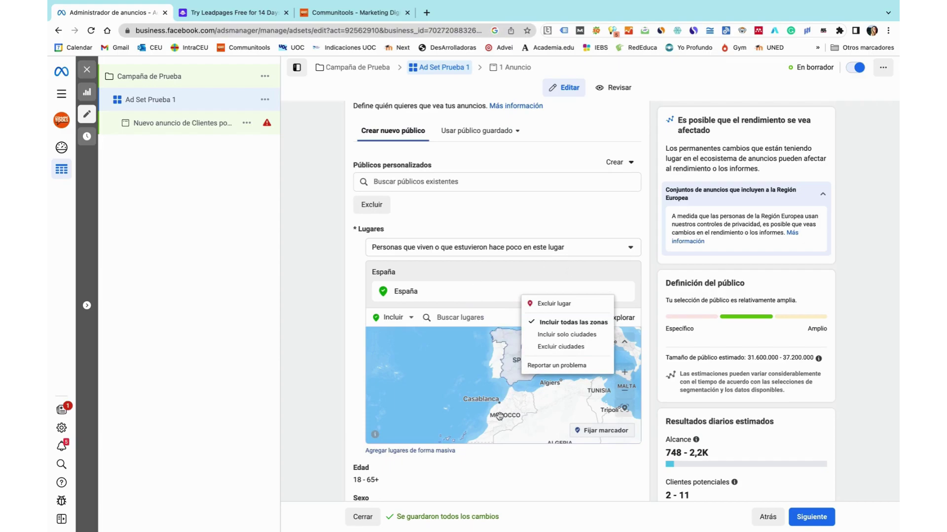
{"action": "scroll", "coordinate": [482, 468], "scroll_direction": "down", "scroll_amount": 1}
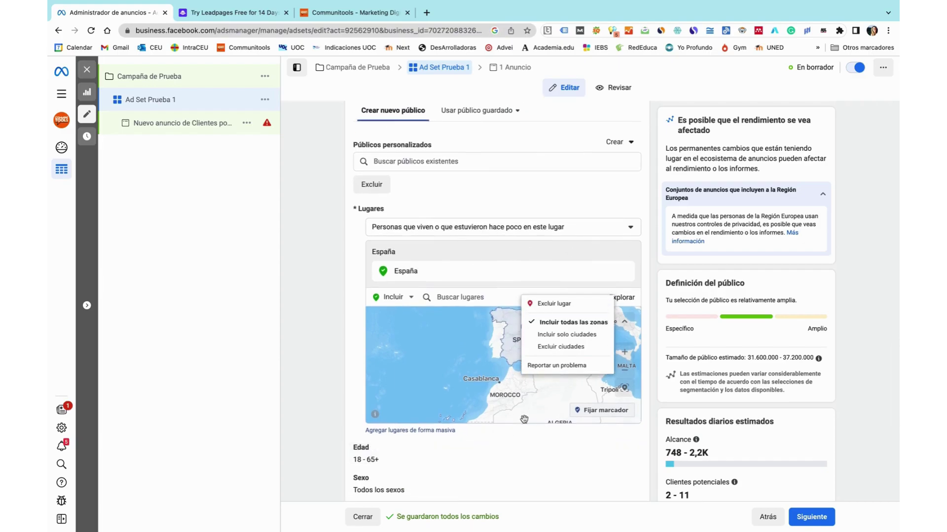
{"action": "left_click", "coordinate": [510, 445]}
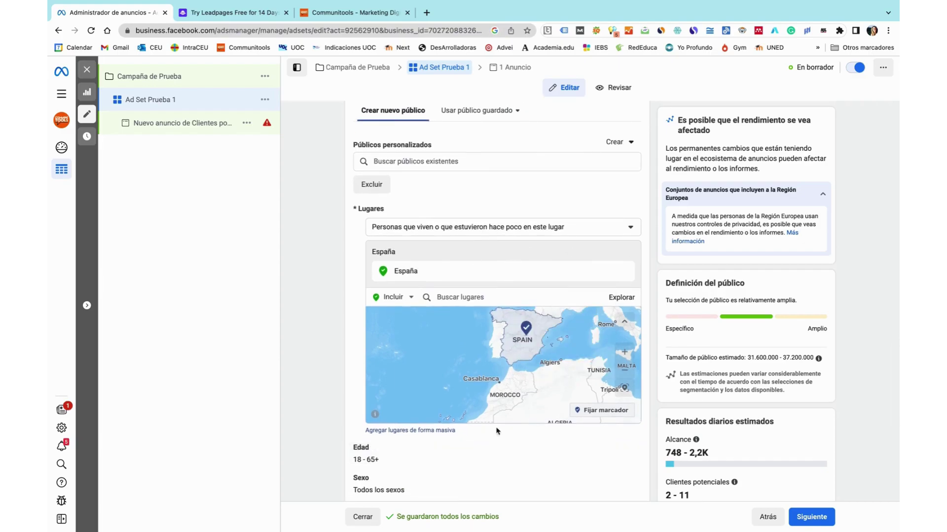
- Examine the options for which people in the location are targeted and inspect the map around Spain
{"action": "left_click", "coordinate": [487, 227]}
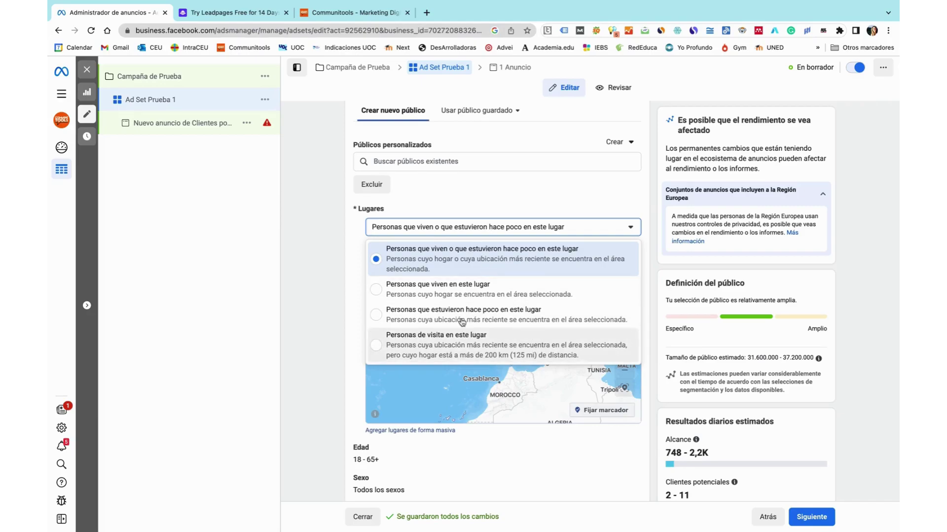
{"action": "left_click", "coordinate": [519, 195]}
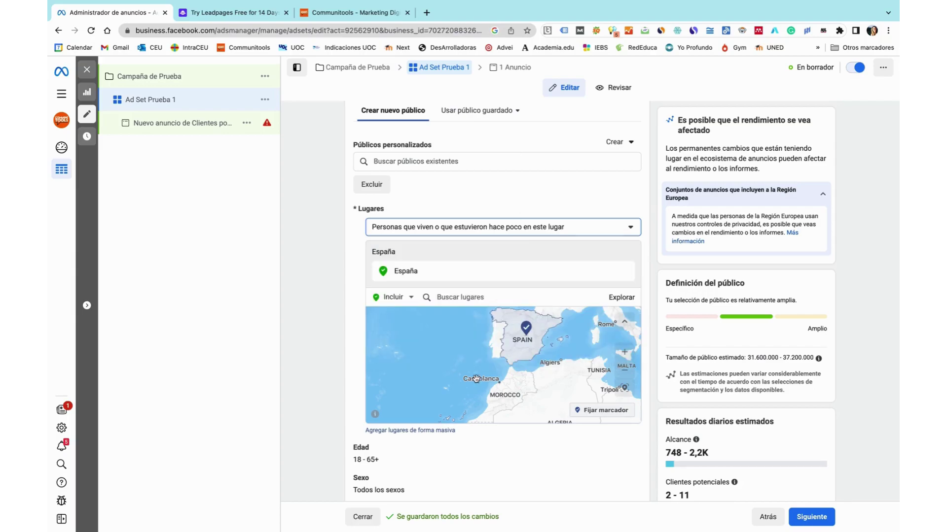
{"action": "scroll", "coordinate": [477, 379], "scroll_direction": "up", "scroll_amount": 5}
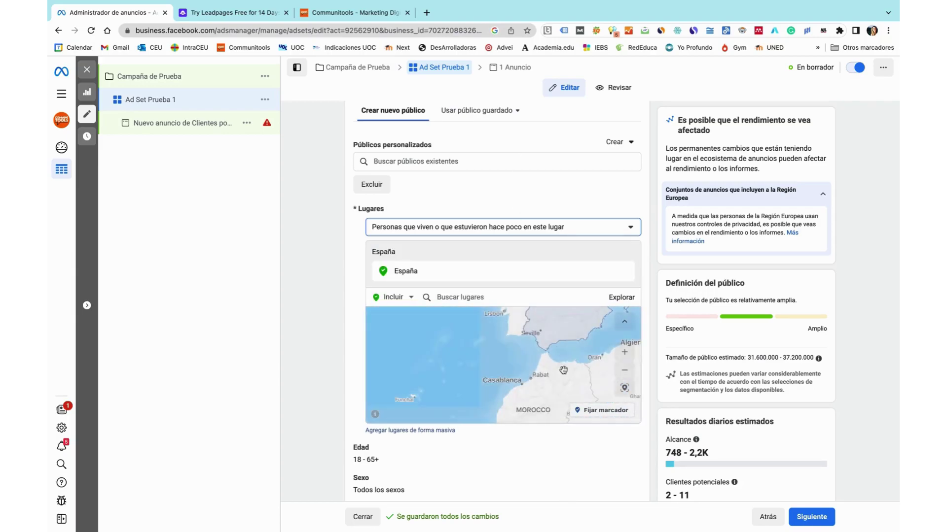
{"action": "scroll", "coordinate": [521, 376], "scroll_direction": "down", "scroll_amount": 5}
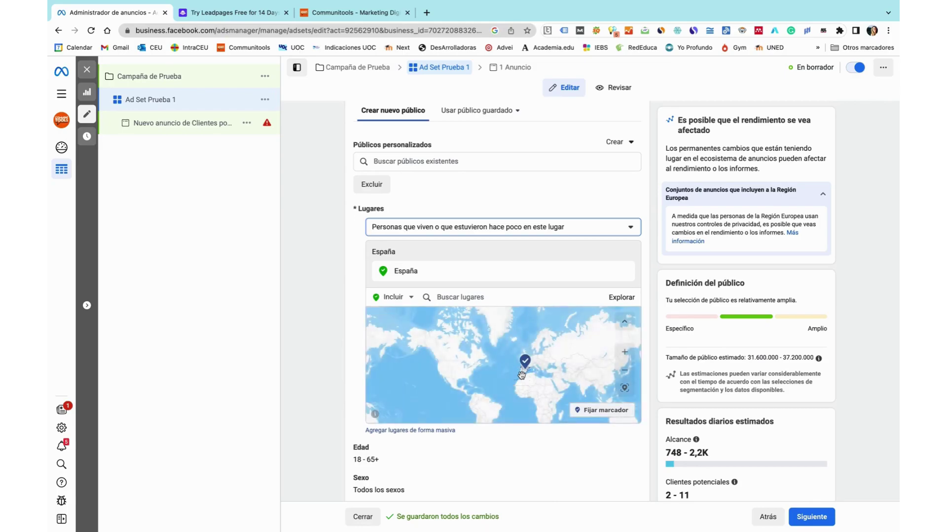
{"action": "scroll", "coordinate": [522, 375], "scroll_direction": "up", "scroll_amount": 5}
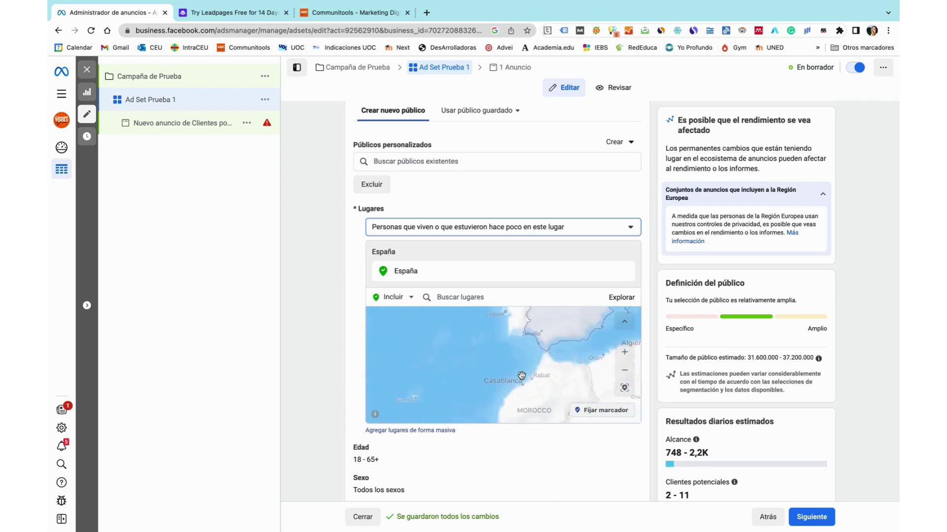
{"action": "left_click_drag", "start_coordinate": [451, 383], "coordinate": [416, 407]}
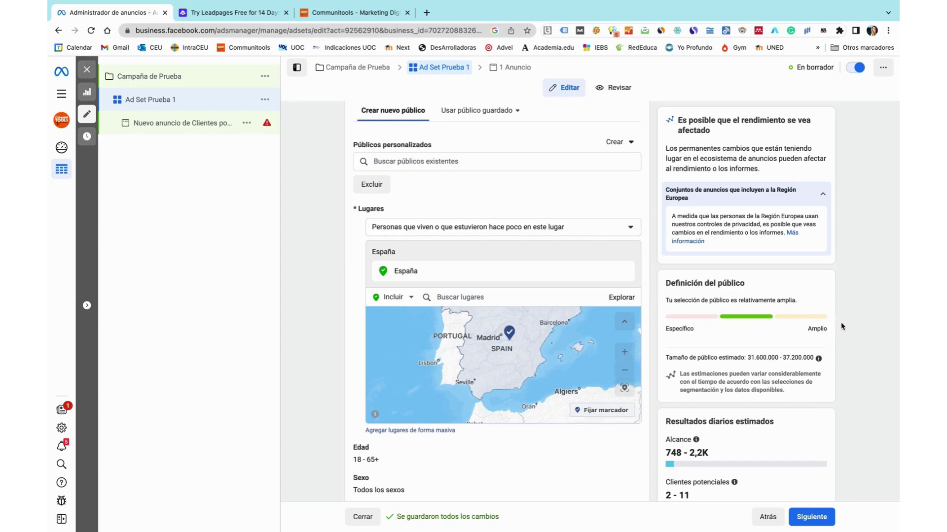
- Exclude the city Madrid, Comunidad de Madrid, España from the audience's locations
{"action": "scroll", "coordinate": [482, 458], "scroll_direction": "down", "scroll_amount": 3}
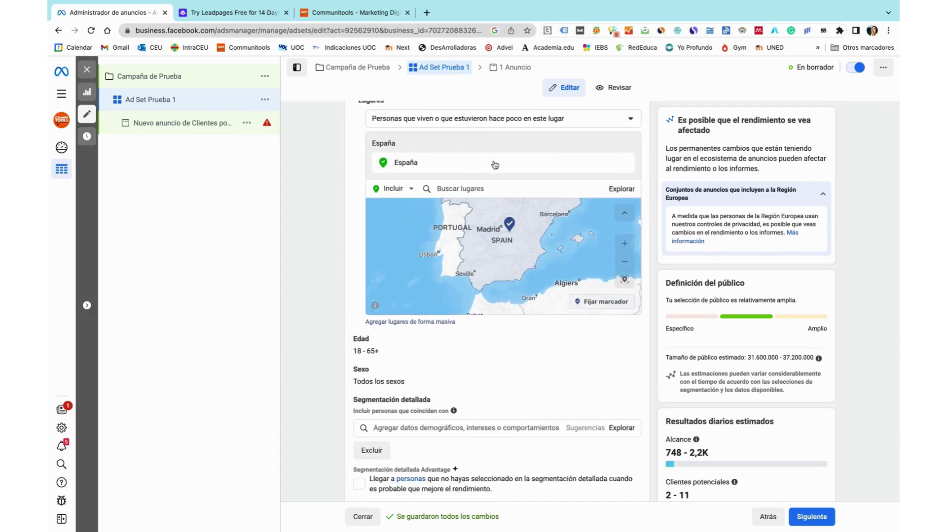
{"action": "left_click", "coordinate": [402, 190]}
{"action": "left_click", "coordinate": [395, 215]}
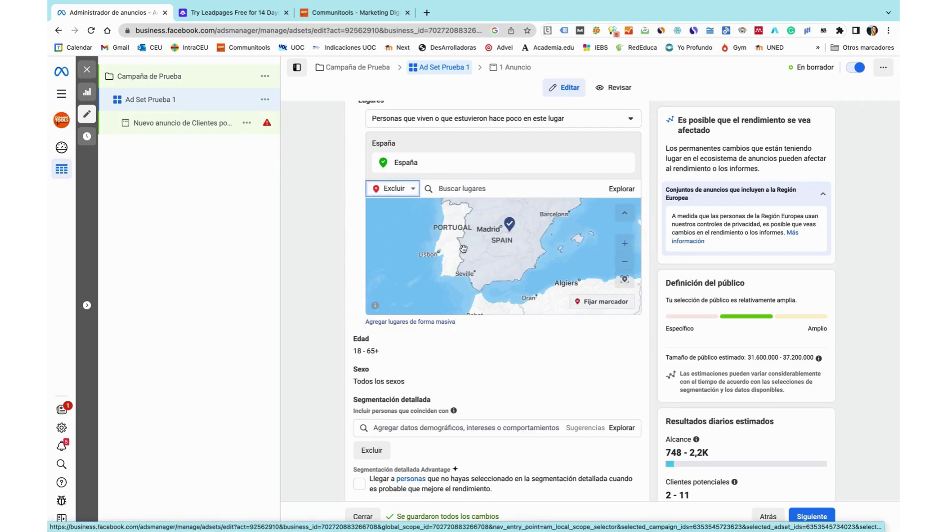
{"action": "left_click", "coordinate": [481, 190]}
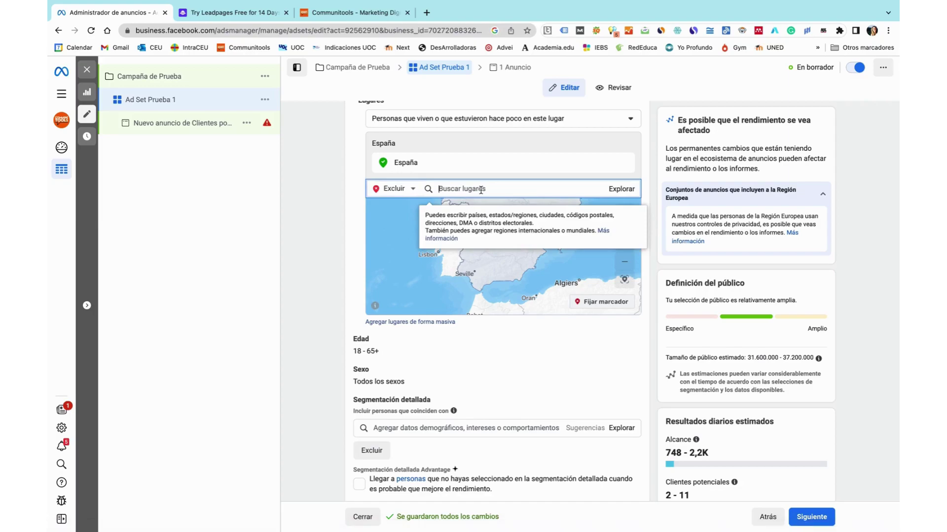
{"action": "type", "text": "madrid"}
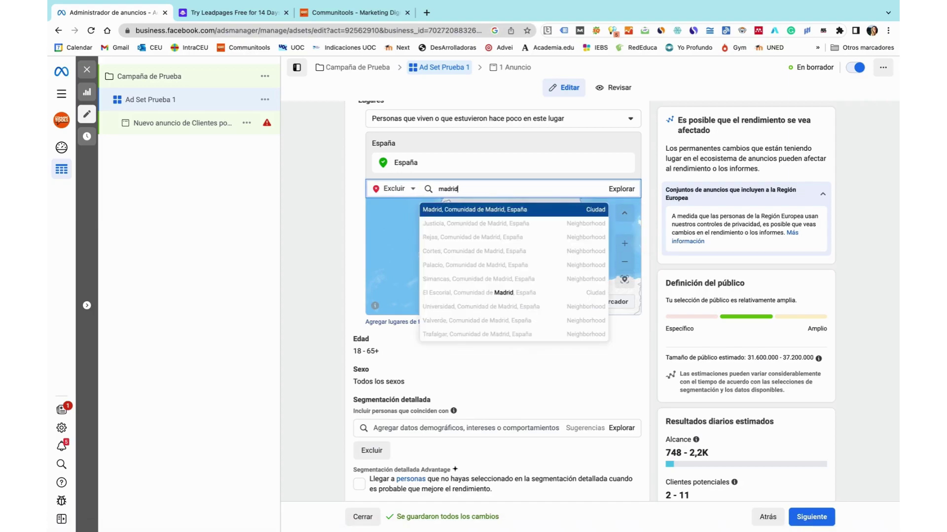
{"action": "left_click", "coordinate": [460, 210]}
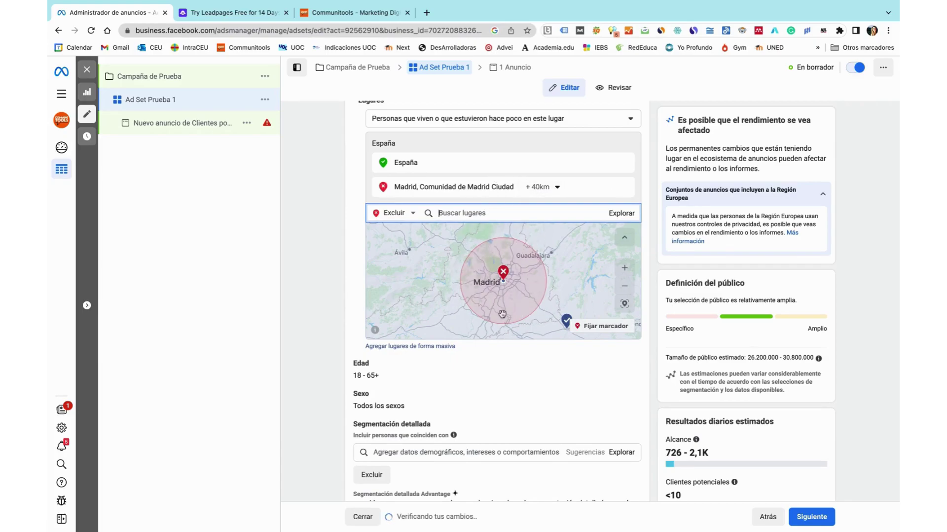
- Set the radius of the excluded Madrid area to 29 km
{"action": "left_click", "coordinate": [557, 190]}
{"action": "left_click_drag", "start_coordinate": [554, 253], "coordinate": [548, 257]}
{"action": "left_click", "coordinate": [528, 392]}
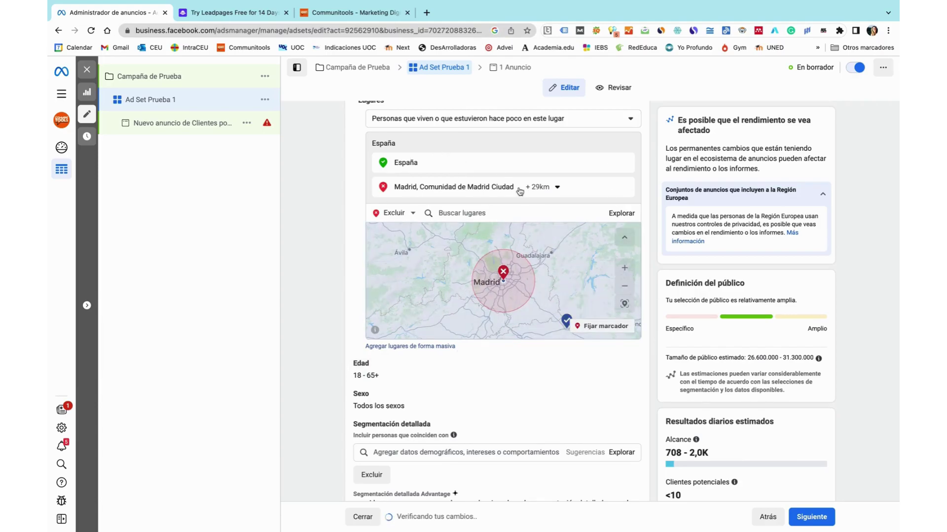
{"action": "mouse_move", "coordinate": [504, 187]}
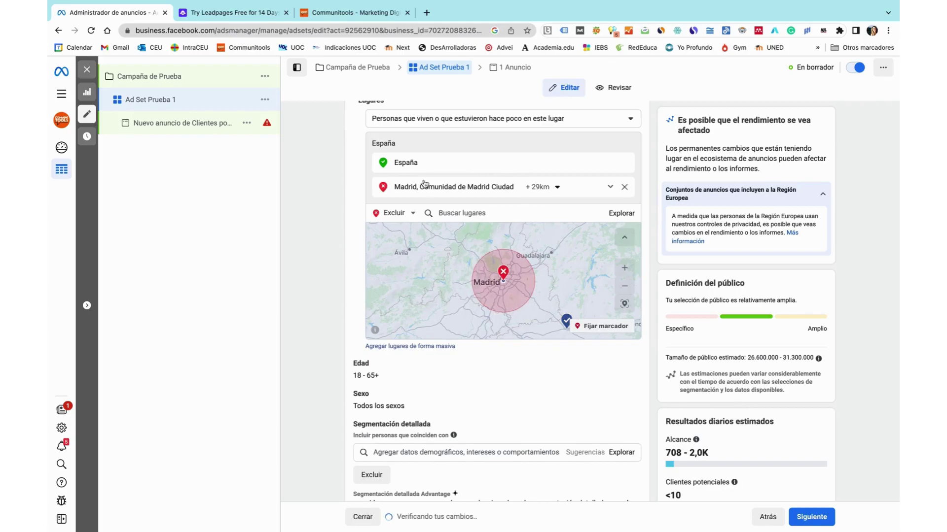
- Set the audience's age range to a minimum of 25 and a maximum of 45
{"action": "mouse_move", "coordinate": [404, 163]}
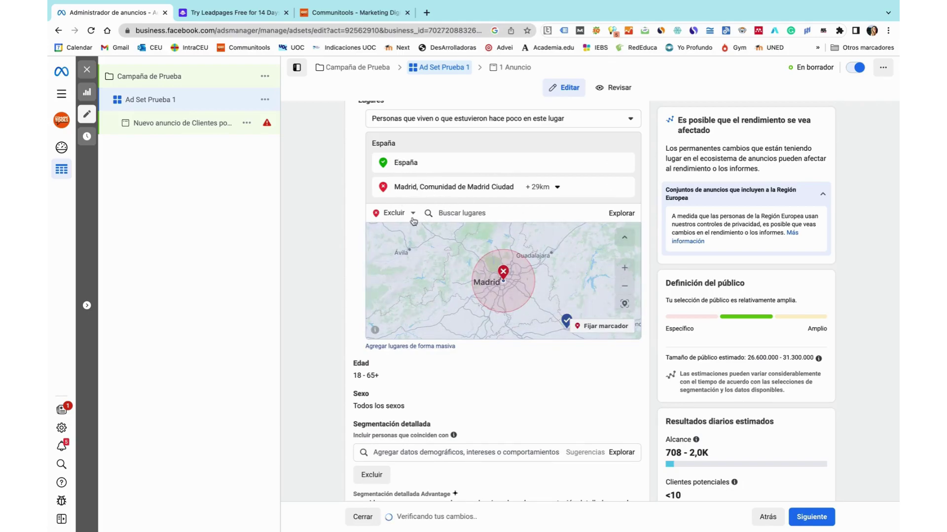
{"action": "mouse_move", "coordinate": [440, 163]}
{"action": "scroll", "coordinate": [429, 338], "scroll_direction": "down", "scroll_amount": 5}
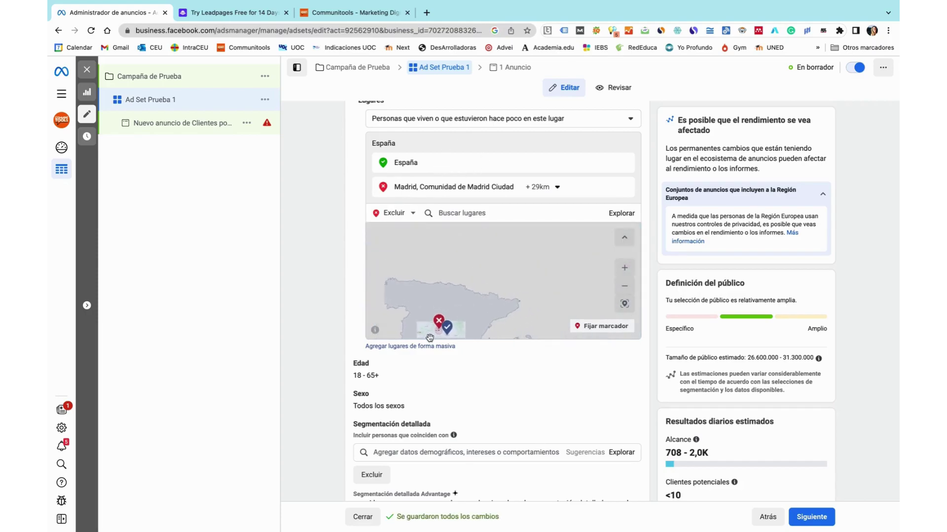
{"action": "scroll", "coordinate": [534, 392], "scroll_direction": "down", "scroll_amount": 3}
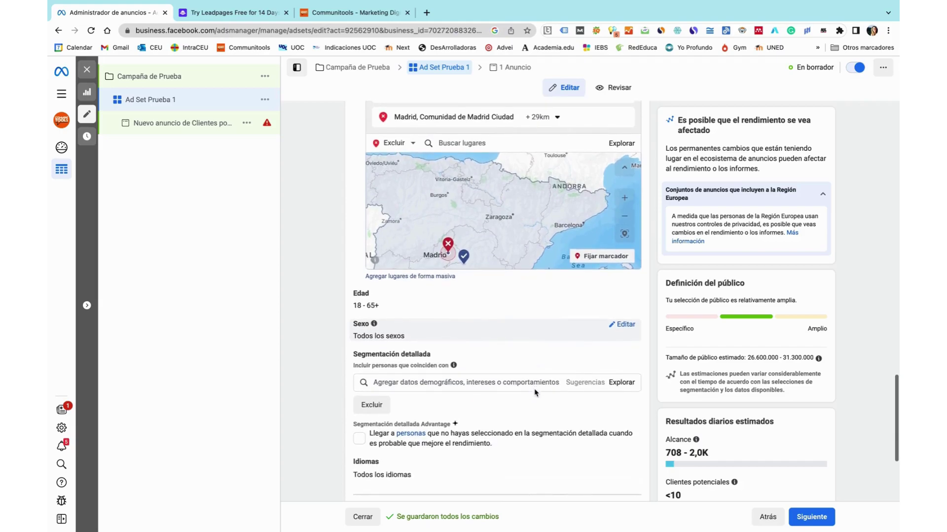
{"action": "mouse_move", "coordinate": [385, 307]}
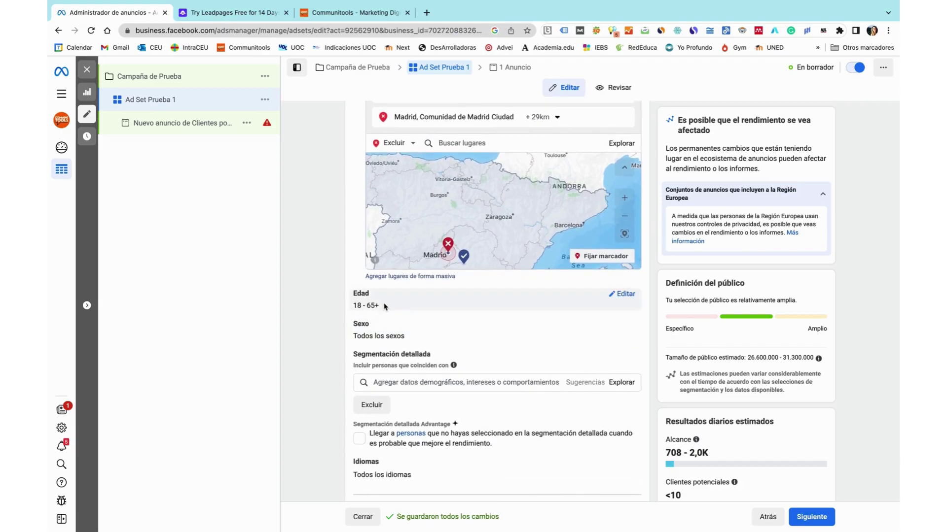
{"action": "left_click", "coordinate": [627, 295]}
{"action": "left_click", "coordinate": [433, 309]}
{"action": "scroll", "coordinate": [422, 360], "scroll_direction": "up", "scroll_amount": 5}
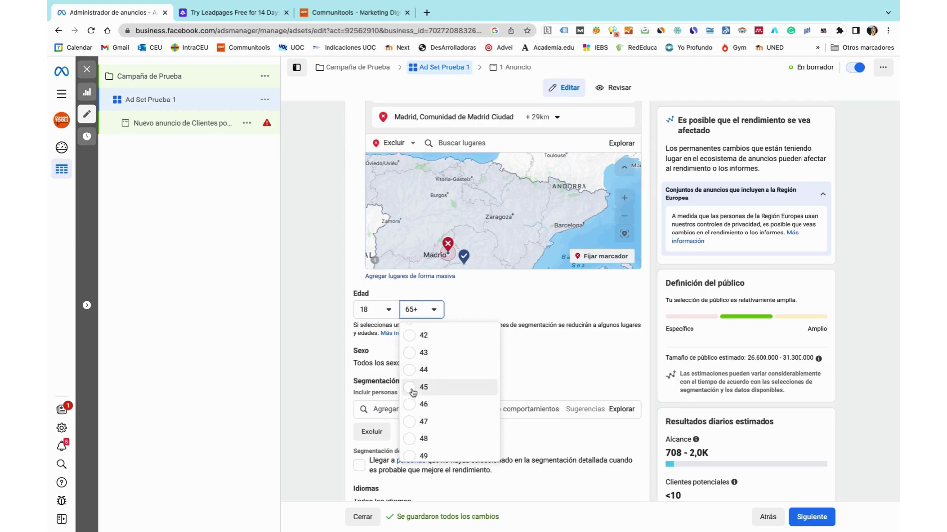
{"action": "left_click", "coordinate": [412, 389]}
{"action": "left_click", "coordinate": [383, 309]}
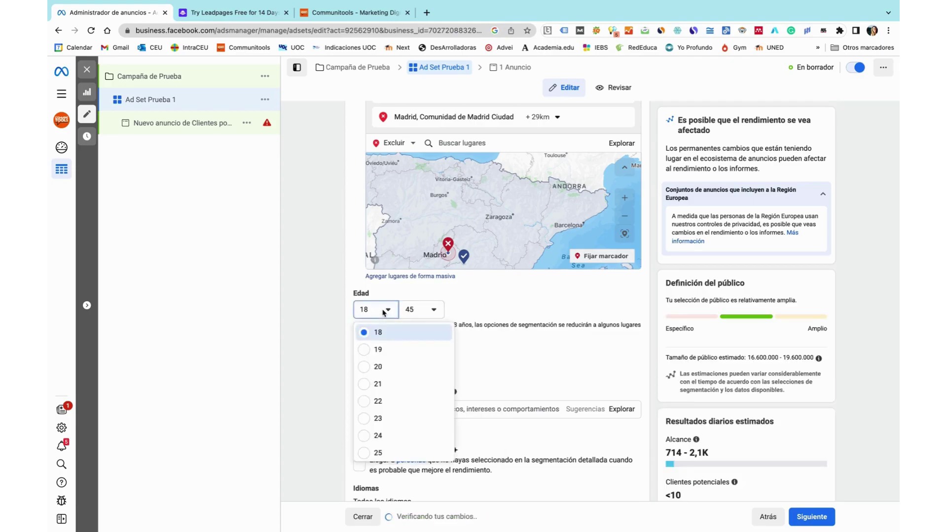
{"action": "left_click", "coordinate": [379, 453]}
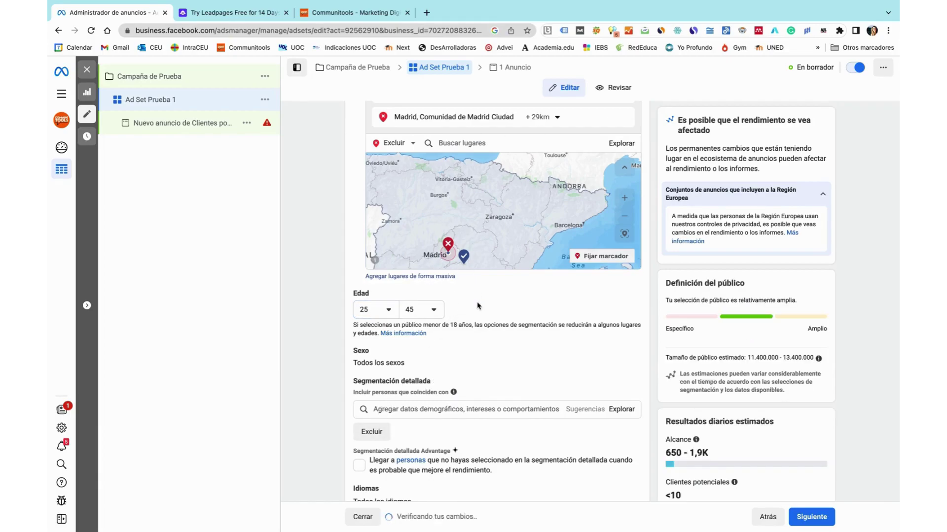
- Open the audience's Sexo setting for editing and review the gender options and the Segmentación detallada explanation
{"action": "scroll", "coordinate": [481, 344], "scroll_direction": "down", "scroll_amount": 2}
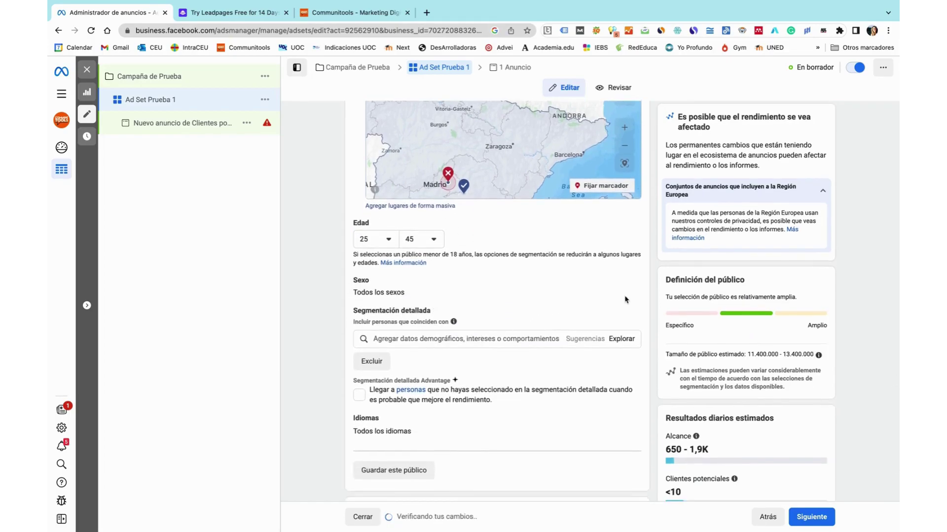
{"action": "left_click", "coordinate": [625, 281]}
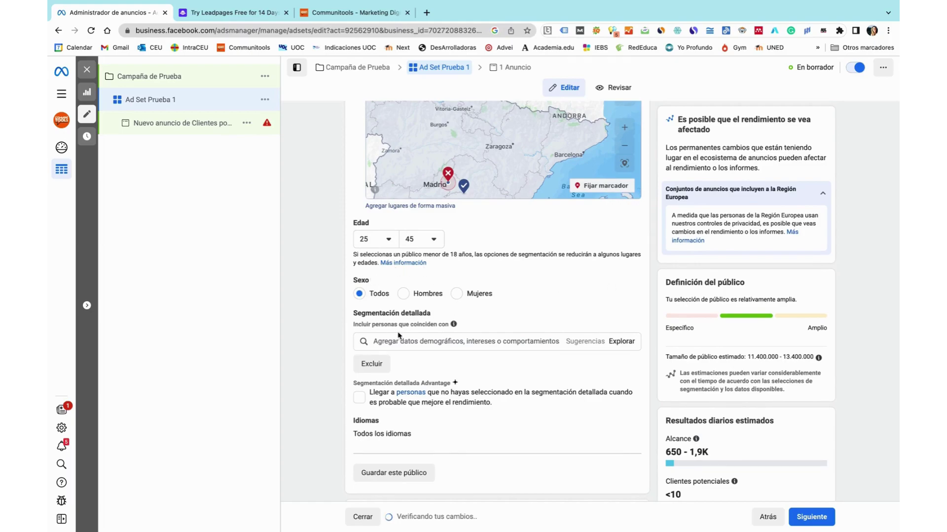
{"action": "mouse_move", "coordinate": [434, 314]}
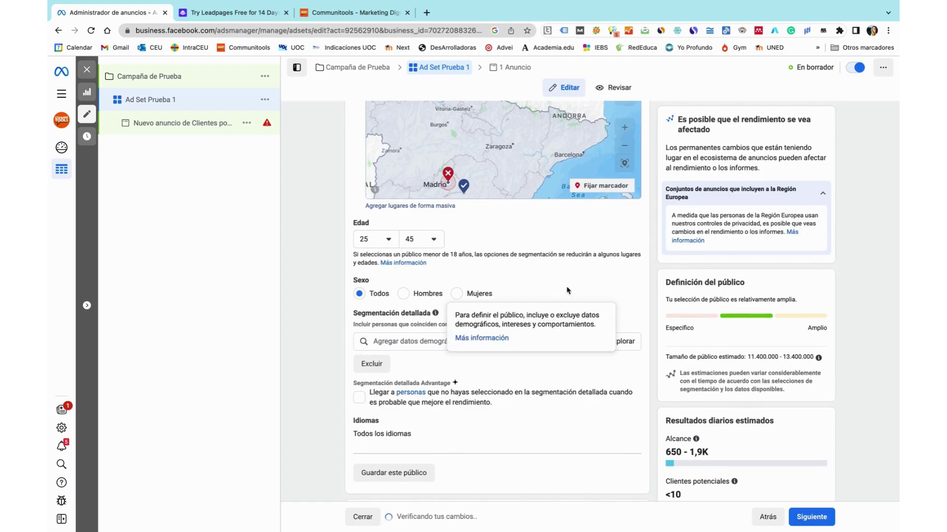
{"action": "scroll", "coordinate": [587, 293], "scroll_direction": "up", "scroll_amount": 1}
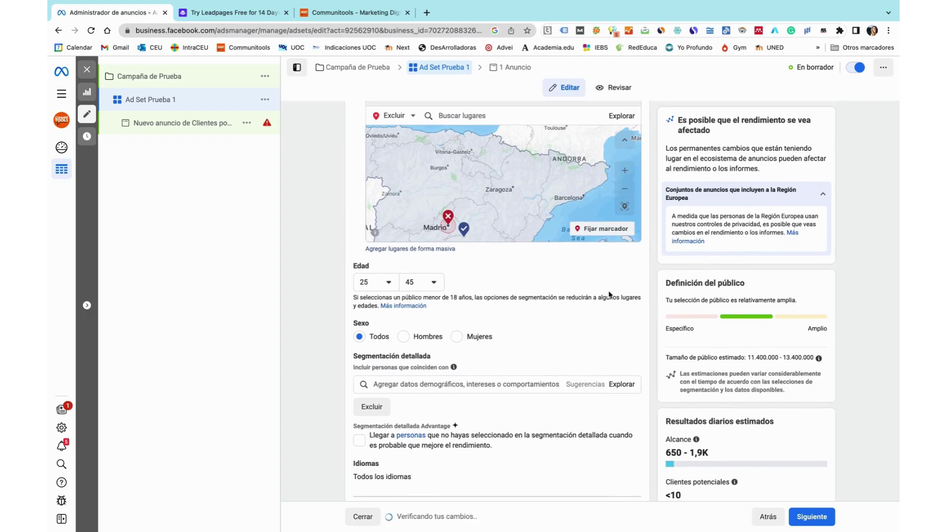
{"action": "scroll", "coordinate": [609, 295], "scroll_direction": "up", "scroll_amount": 2}
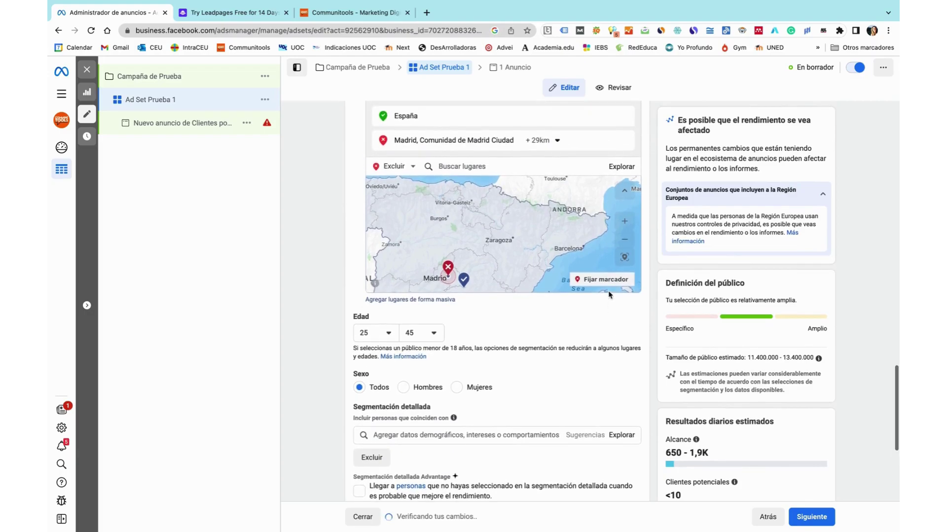
{"action": "scroll", "coordinate": [609, 295], "scroll_direction": "down", "scroll_amount": 3}
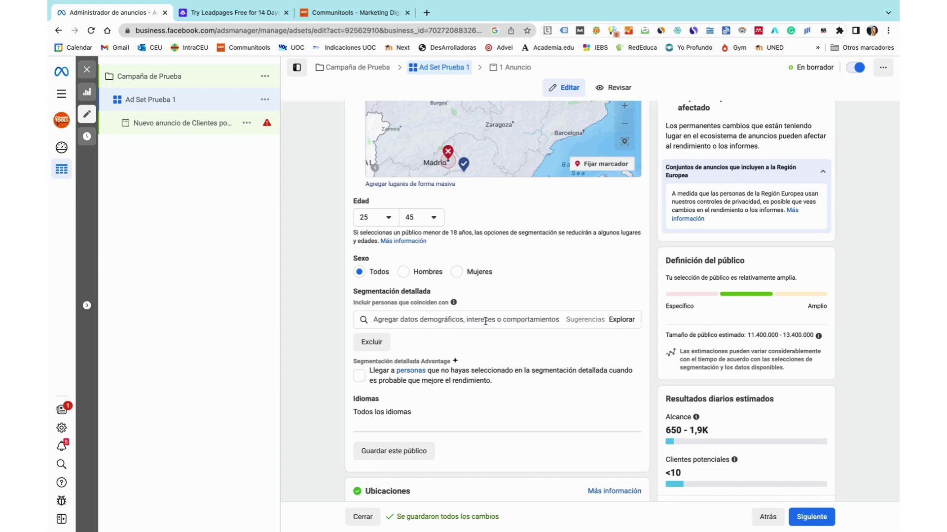
- Browse the Datos demográficos categories of the detailed targeting, including Educación, Nivel de formación, Escuelas and Padres
{"action": "left_click", "coordinate": [633, 320]}
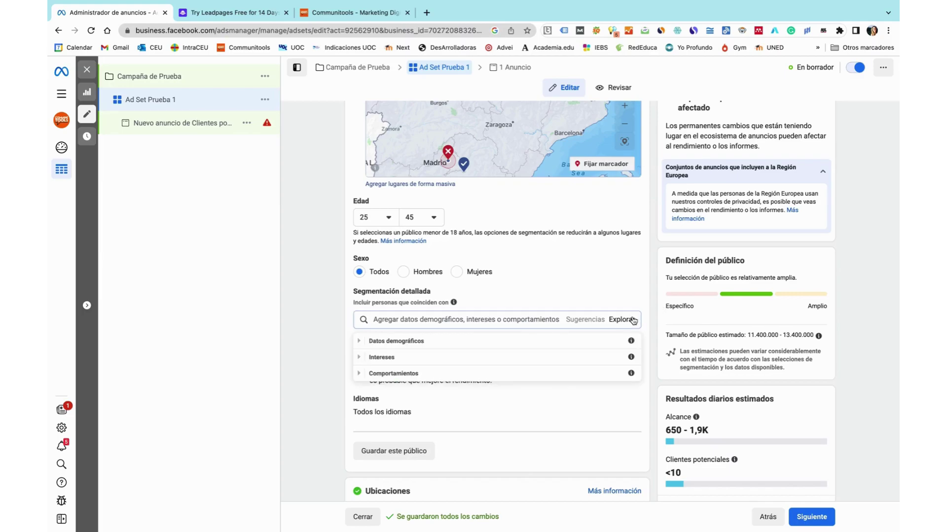
{"action": "left_click", "coordinate": [490, 342]}
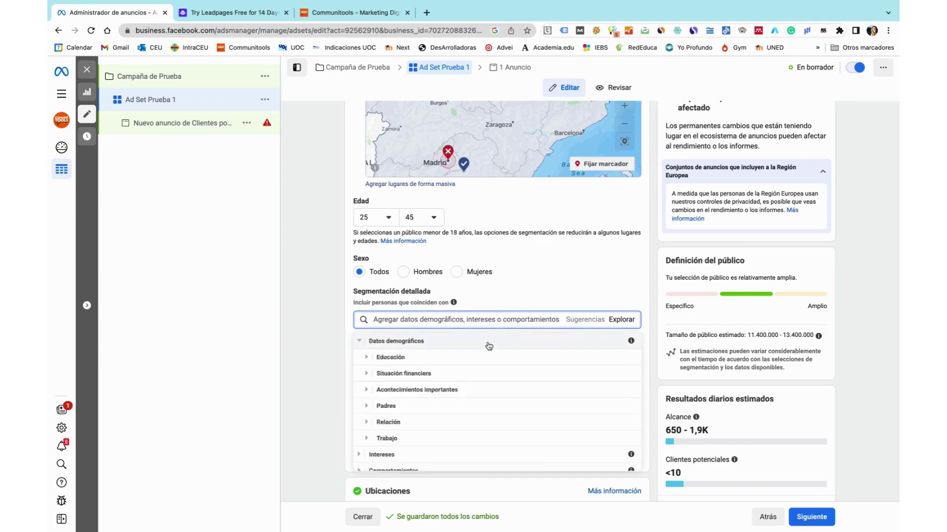
{"action": "scroll", "coordinate": [394, 357], "scroll_direction": "down", "scroll_amount": 1}
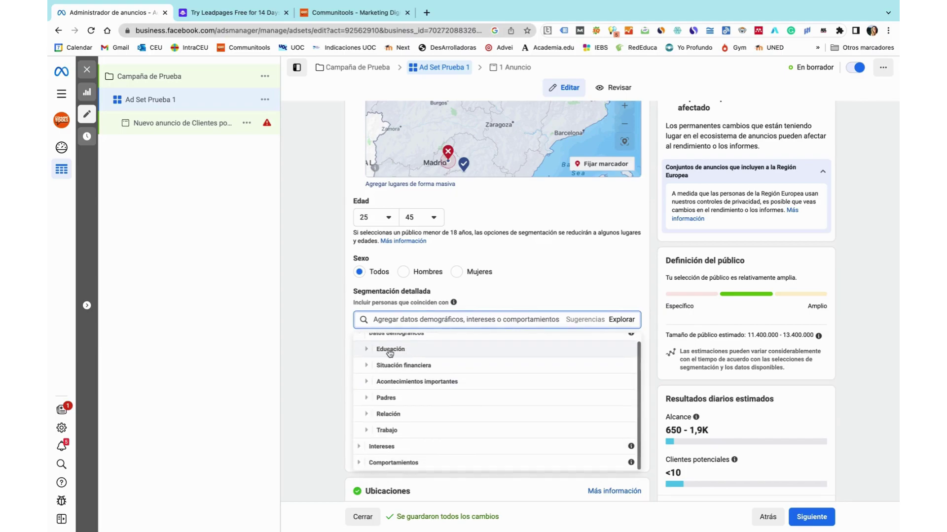
{"action": "left_click", "coordinate": [389, 350]}
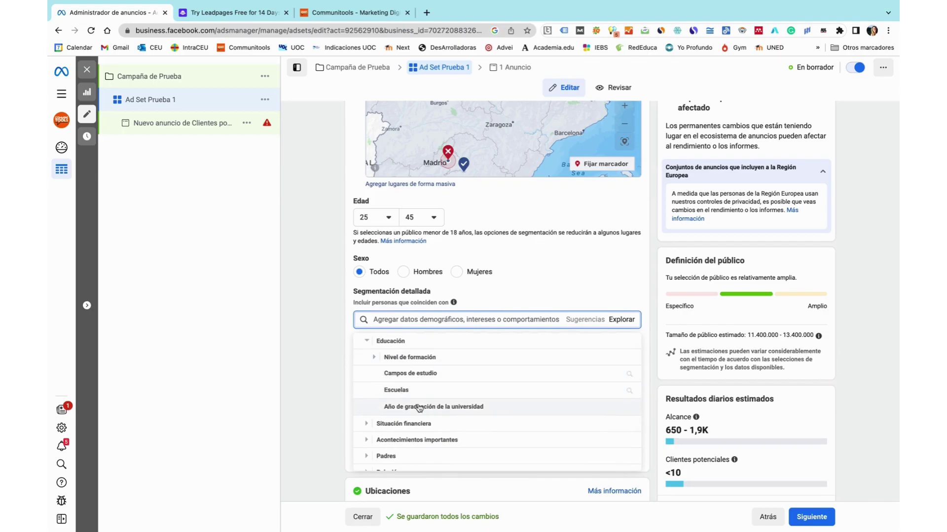
{"action": "left_click", "coordinate": [474, 358]}
{"action": "scroll", "coordinate": [476, 368], "scroll_direction": "down", "scroll_amount": 3}
{"action": "scroll", "coordinate": [476, 367], "scroll_direction": "down", "scroll_amount": 2}
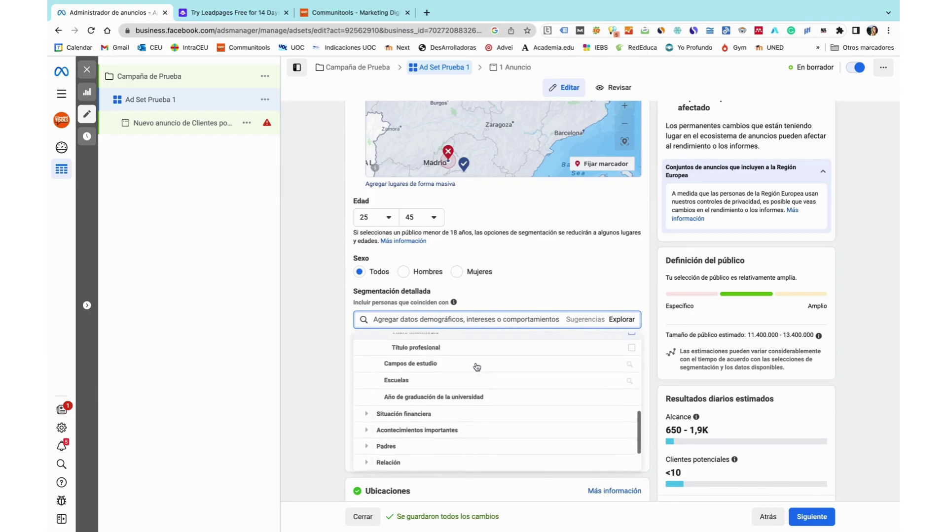
{"action": "left_click", "coordinate": [429, 358]}
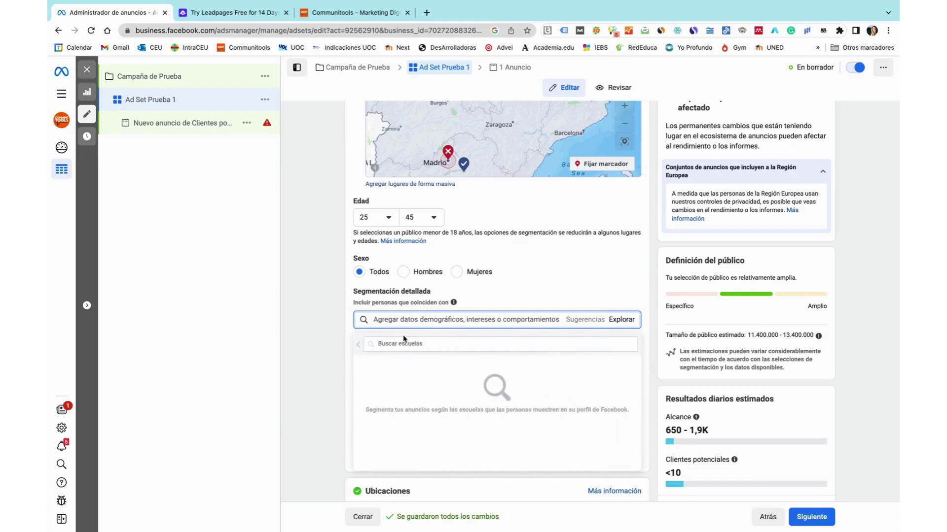
{"action": "left_click", "coordinate": [358, 347]}
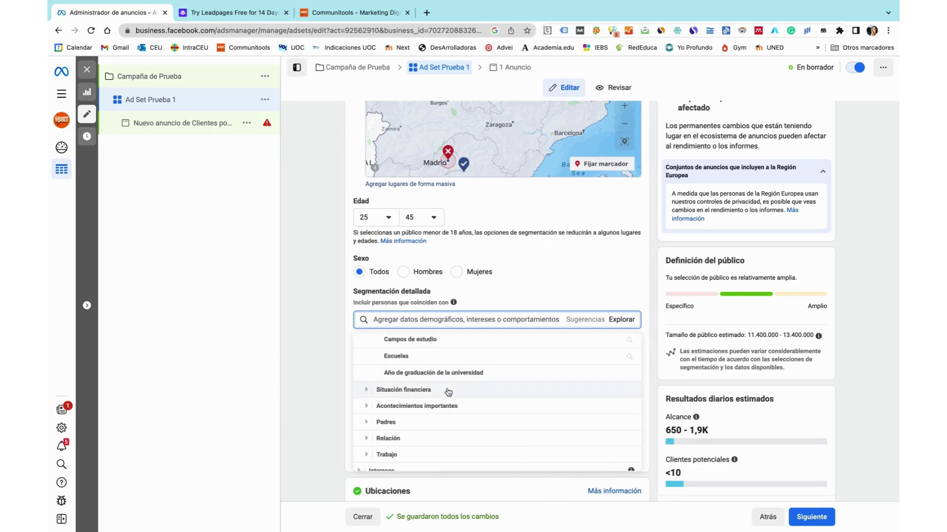
{"action": "left_click", "coordinate": [419, 398]}
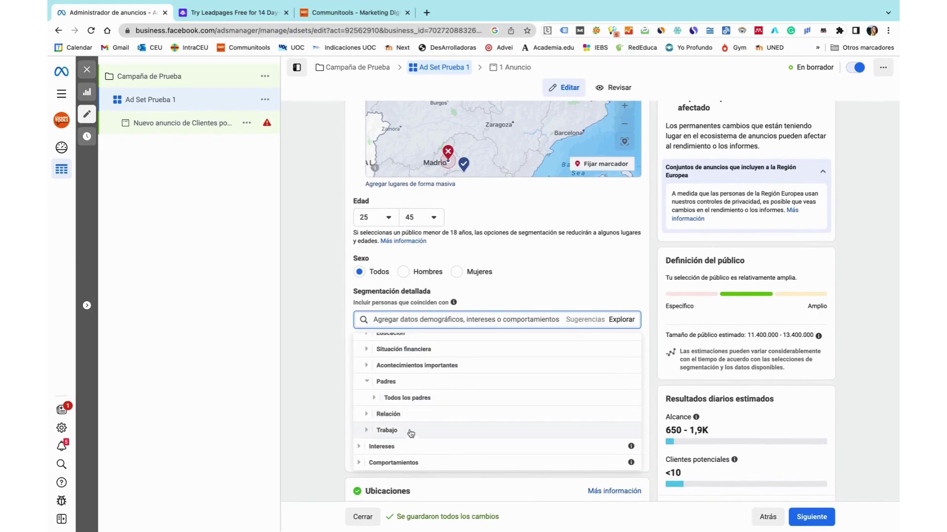
- Examine the categories available under Intereses and Comportamientos in the detailed targeting
{"action": "left_click", "coordinate": [371, 447]}
{"action": "scroll", "coordinate": [419, 433], "scroll_direction": "down", "scroll_amount": 2}
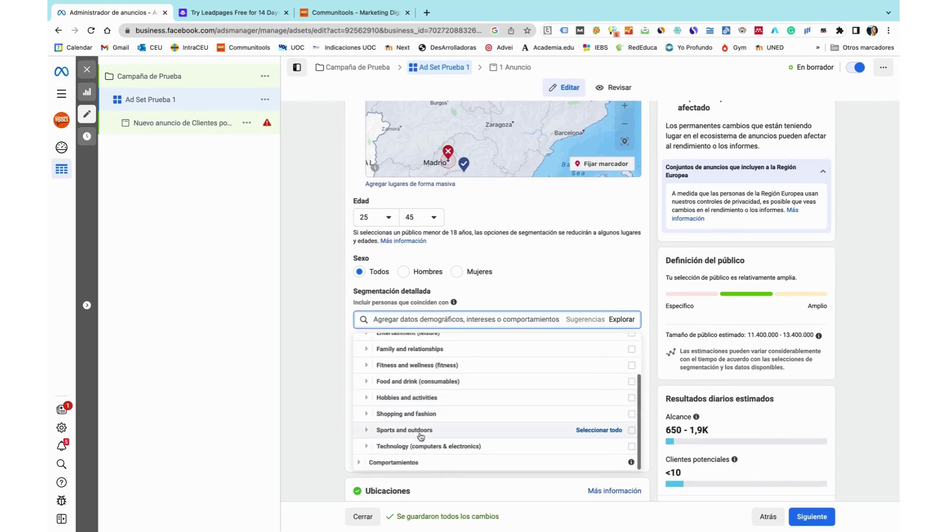
{"action": "scroll", "coordinate": [418, 398], "scroll_direction": "up", "scroll_amount": 2}
{"action": "scroll", "coordinate": [416, 401], "scroll_direction": "down", "scroll_amount": 1}
{"action": "scroll", "coordinate": [416, 400], "scroll_direction": "down", "scroll_amount": 2}
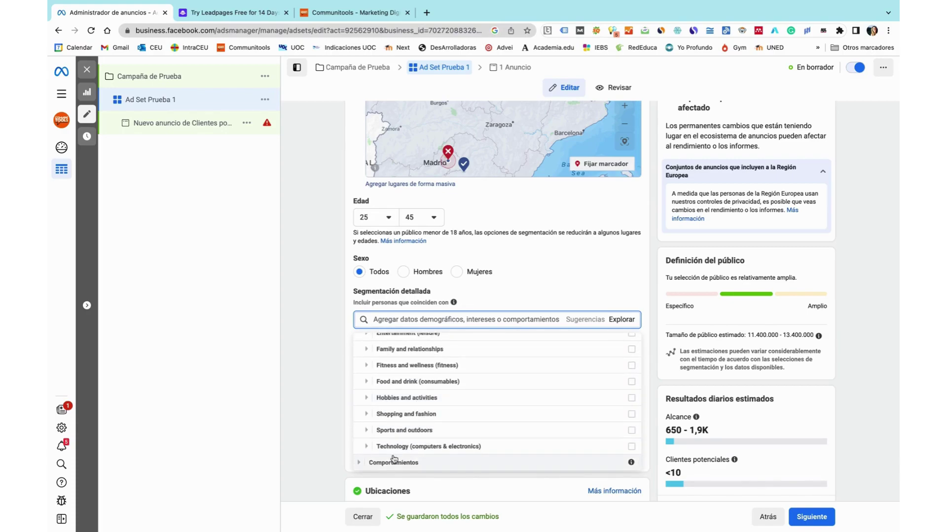
{"action": "left_click", "coordinate": [367, 462]}
{"action": "scroll", "coordinate": [411, 438], "scroll_direction": "down", "scroll_amount": 2}
{"action": "scroll", "coordinate": [412, 438], "scroll_direction": "up", "scroll_amount": 3}
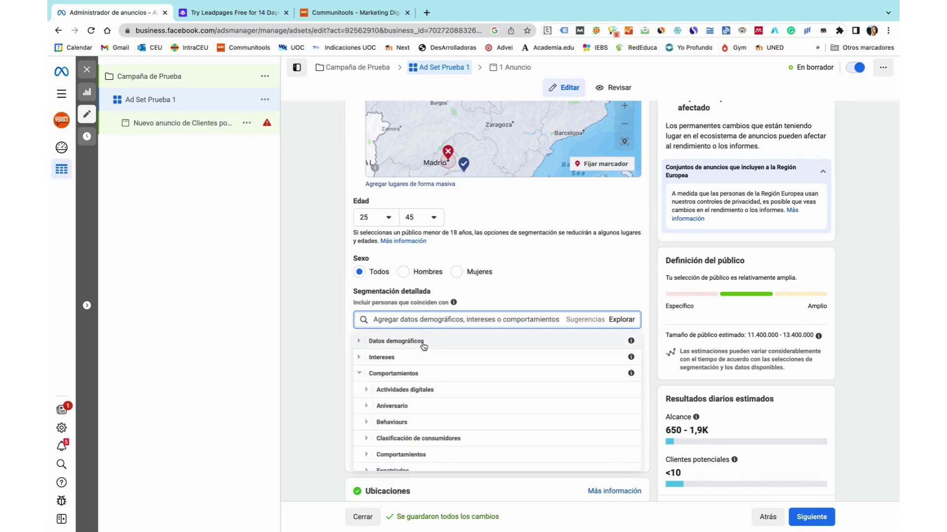
- Add the whole Fitness and wellness (fitness) interest category to the detailed targeting and check its subcategories
{"action": "left_click", "coordinate": [413, 359]}
{"action": "scroll", "coordinate": [413, 364], "scroll_direction": "down", "scroll_amount": 1}
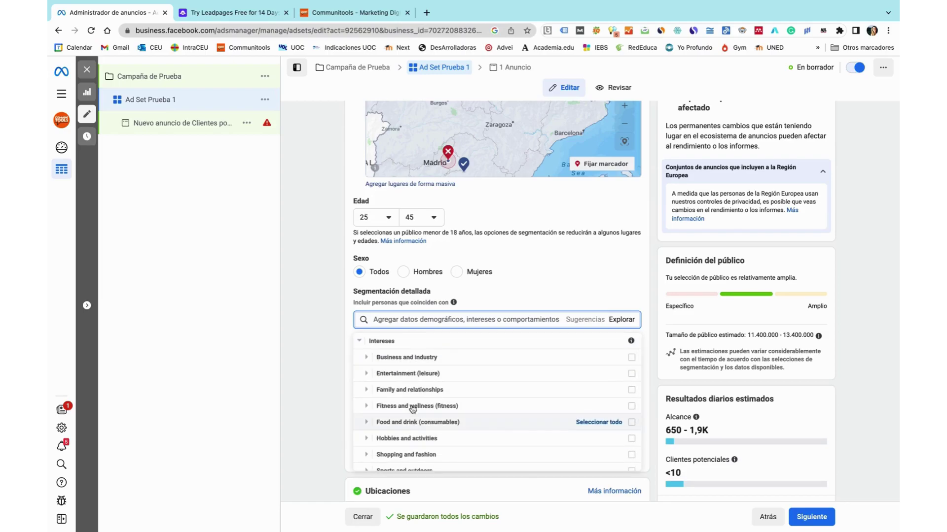
{"action": "left_click", "coordinate": [631, 407]}
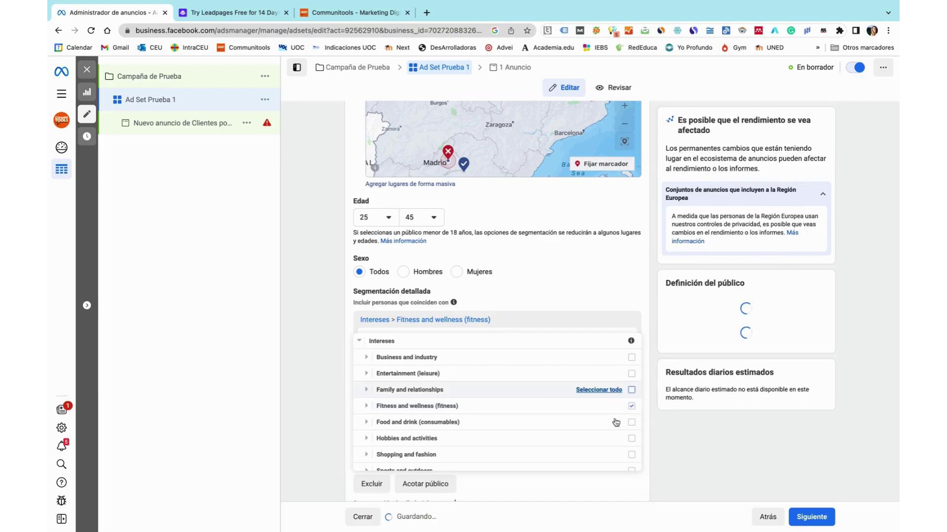
{"action": "left_click", "coordinate": [369, 406]}
{"action": "scroll", "coordinate": [372, 408], "scroll_direction": "down", "scroll_amount": 3}
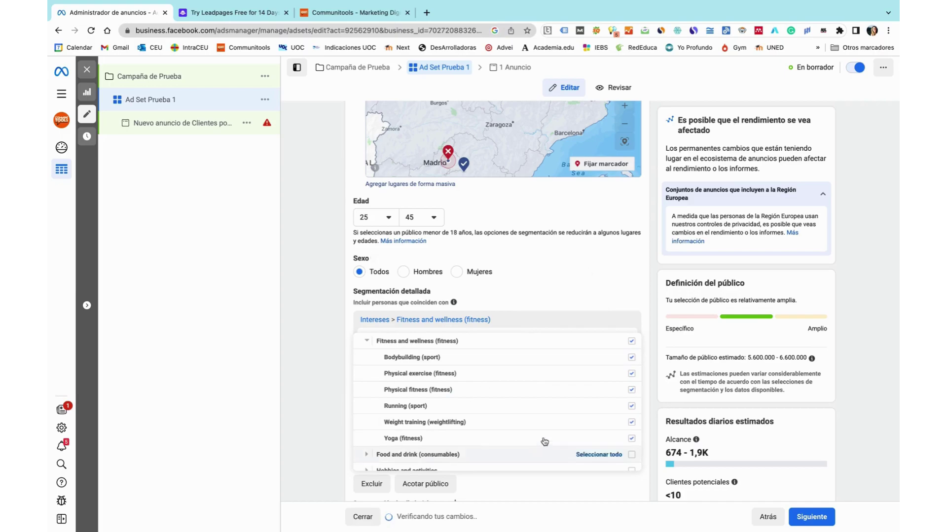
{"action": "mouse_move", "coordinate": [524, 388]}
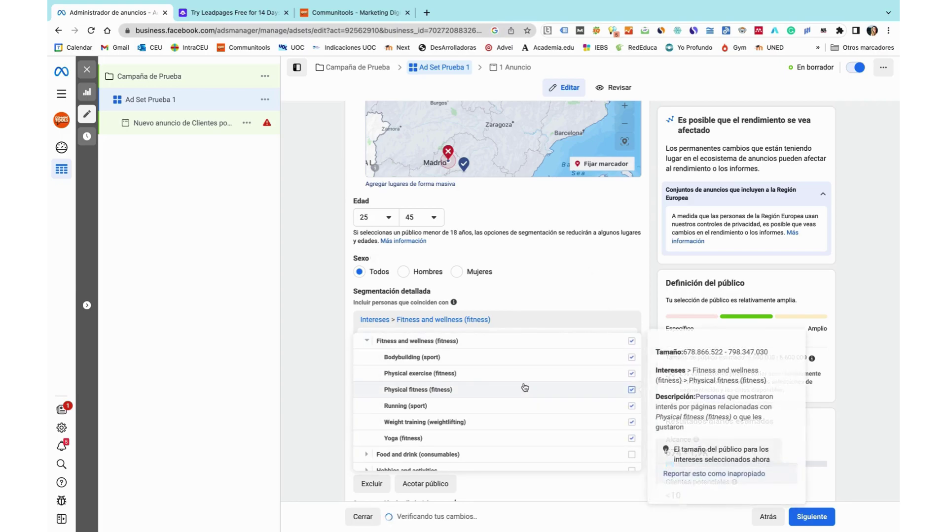
{"action": "left_click", "coordinate": [594, 289]}
- Review the selected fitness interests and the remaining audience options, including Segmentación detallada Advantage and Idiomas
{"action": "mouse_move", "coordinate": [522, 380]}
{"action": "scroll", "coordinate": [523, 380], "scroll_direction": "down", "scroll_amount": 2}
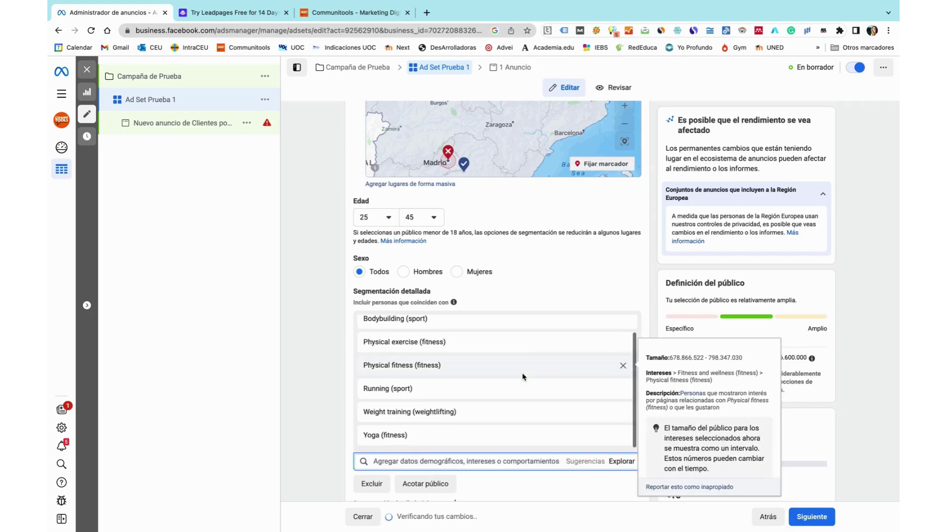
{"action": "scroll", "coordinate": [535, 492], "scroll_direction": "down", "scroll_amount": 2}
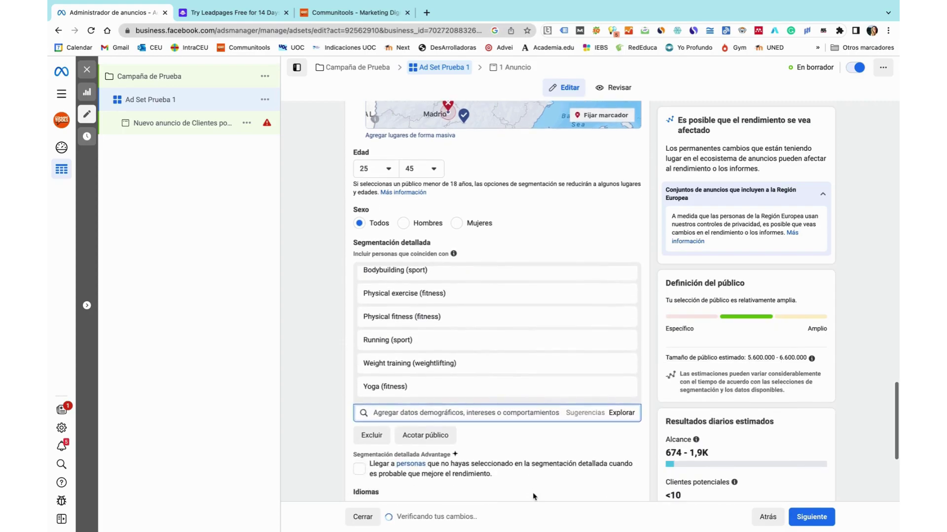
{"action": "scroll", "coordinate": [532, 495], "scroll_direction": "down", "scroll_amount": 1}
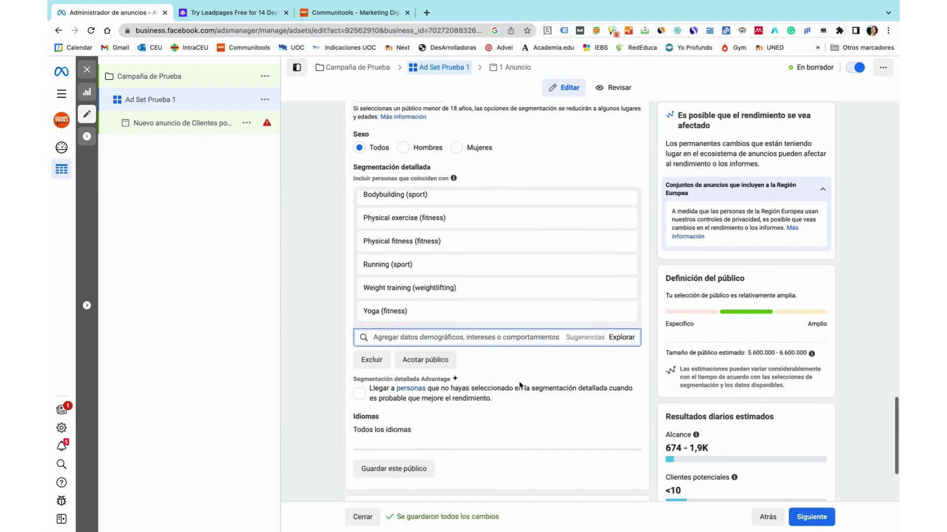
{"action": "scroll", "coordinate": [521, 386], "scroll_direction": "down", "scroll_amount": 1}
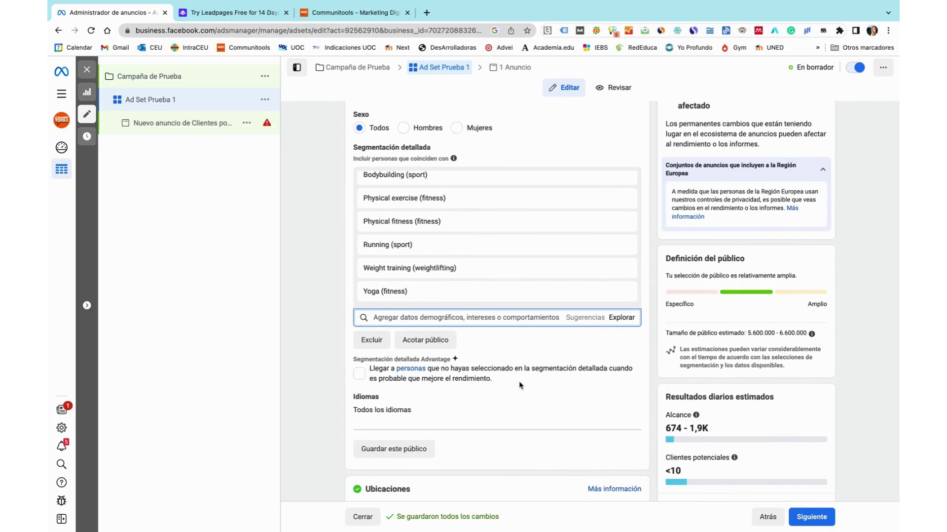
{"action": "scroll", "coordinate": [519, 383], "scroll_direction": "down", "scroll_amount": 1}
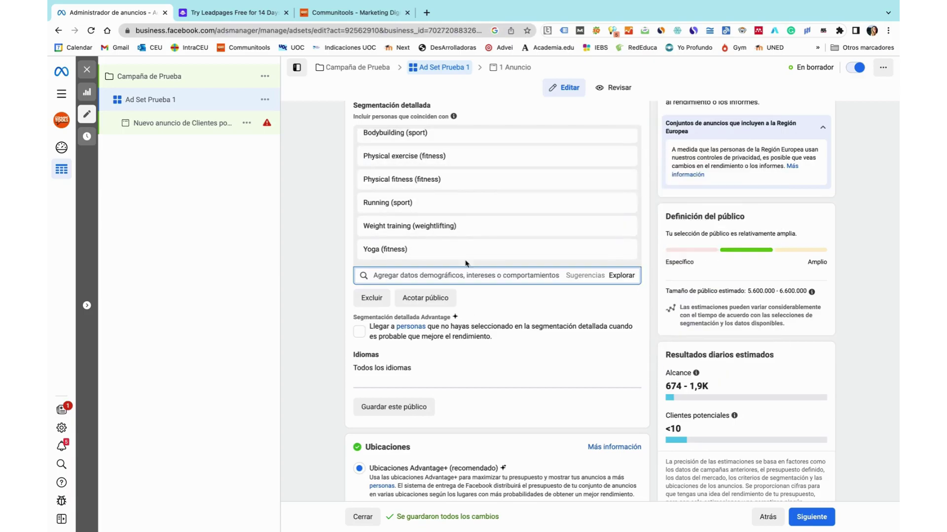
{"action": "mouse_move", "coordinate": [401, 251]}
{"action": "scroll", "coordinate": [401, 251], "scroll_direction": "up", "scroll_amount": 1}
{"action": "mouse_move", "coordinate": [453, 167]}
{"action": "scroll", "coordinate": [453, 168], "scroll_direction": "down", "scroll_amount": 1}
{"action": "mouse_move", "coordinate": [503, 232]}
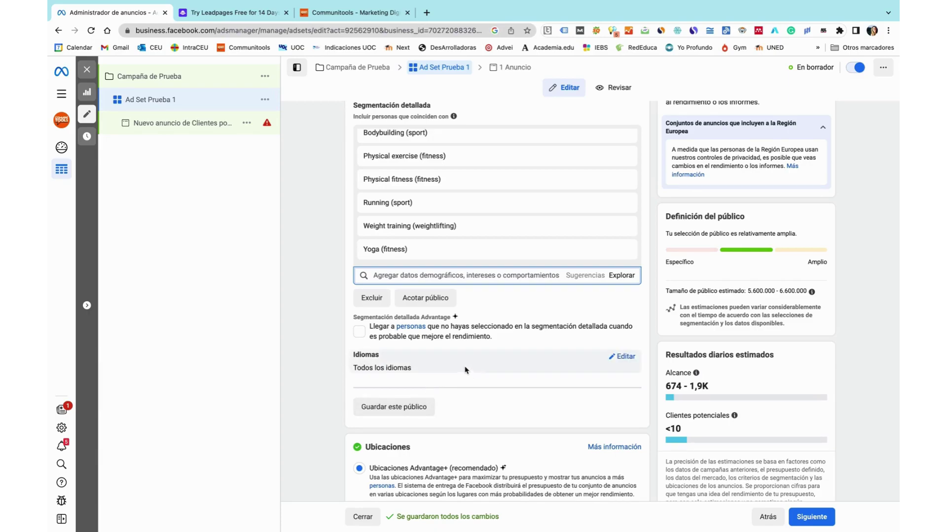
- Save the configured audience under the name "prueba 2"
{"action": "left_click", "coordinate": [384, 407]}
{"action": "triple_click", "coordinate": [460, 204]}
{"action": "type", "text": "prueba 2"}
{"action": "left_click", "coordinate": [599, 318]}
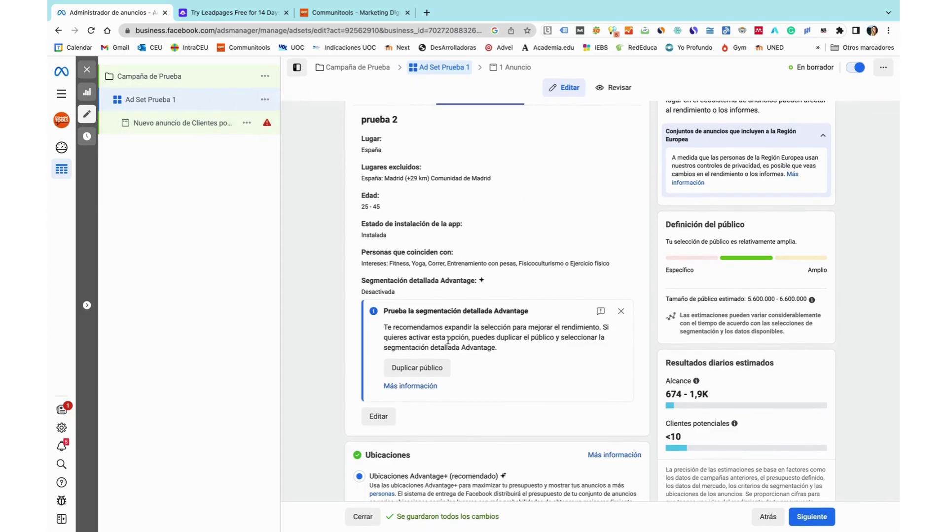
- Review the settings of the saved audience prueba 2 and check the options under Usar público guardado
{"action": "scroll", "coordinate": [448, 340], "scroll_direction": "up", "scroll_amount": 6}
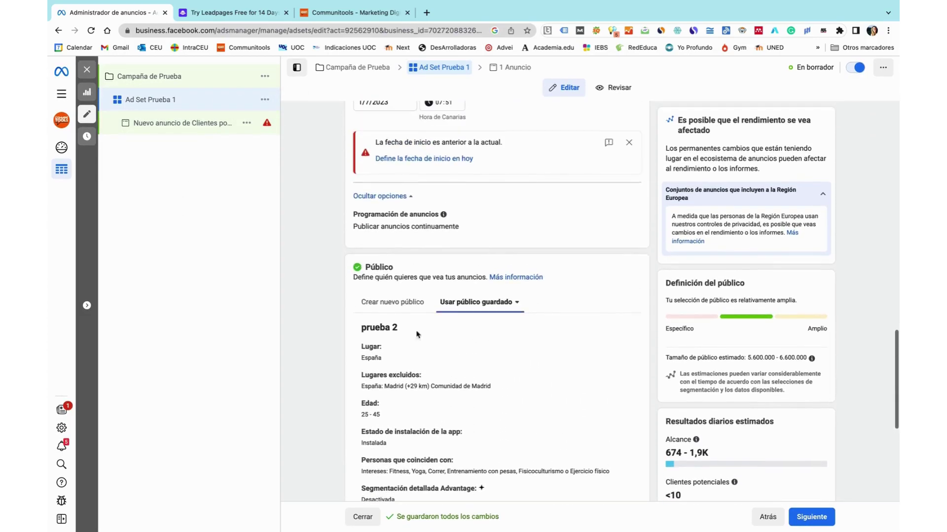
{"action": "scroll", "coordinate": [448, 286], "scroll_direction": "down", "scroll_amount": 3}
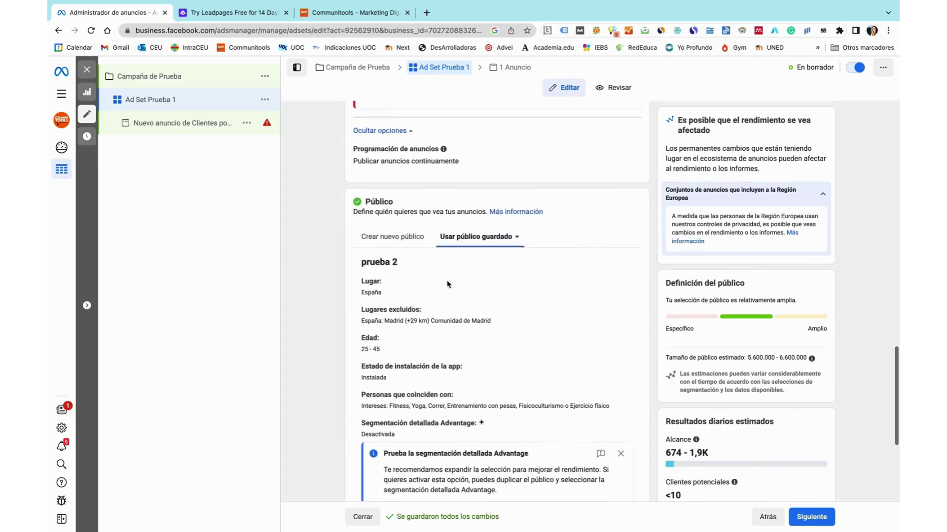
{"action": "left_click", "coordinate": [516, 236]}
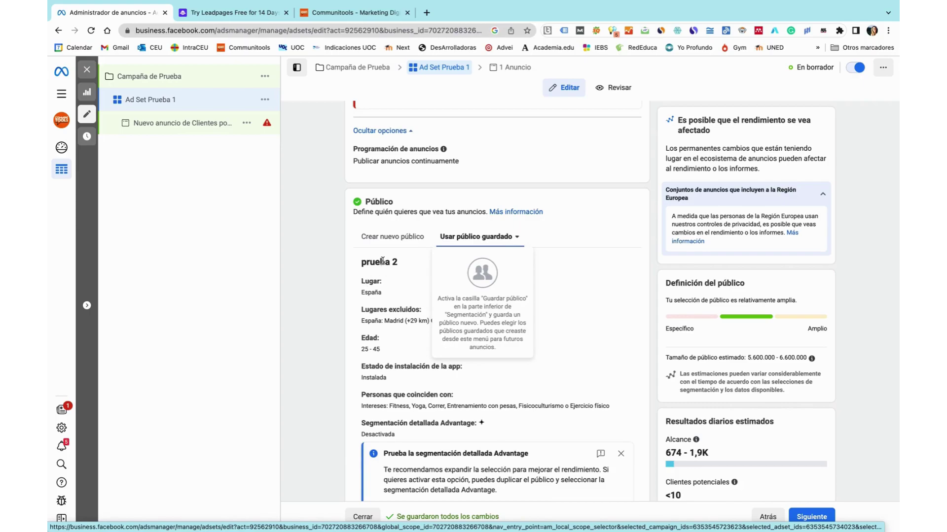
{"action": "scroll", "coordinate": [568, 262], "scroll_direction": "down", "scroll_amount": 1}
{"action": "left_click", "coordinate": [568, 224]}
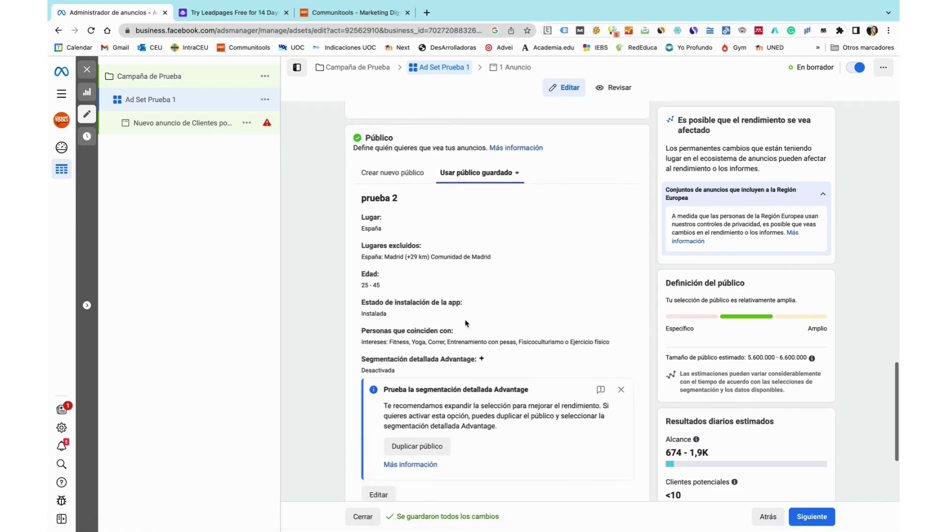
{"action": "scroll", "coordinate": [375, 326], "scroll_direction": "down", "scroll_amount": 2}
{"action": "scroll", "coordinate": [373, 326], "scroll_direction": "up", "scroll_amount": 2}
- Switch the ad set's audience to Crear nuevo público and look over its targeting fields
{"action": "left_click", "coordinate": [384, 204]}
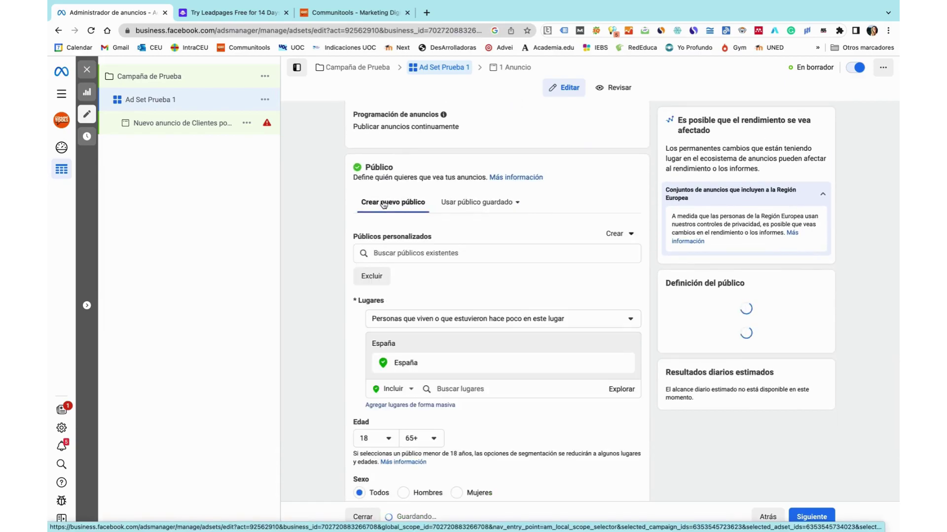
{"action": "scroll", "coordinate": [414, 418], "scroll_direction": "down", "scroll_amount": 5}
{"action": "scroll", "coordinate": [413, 418], "scroll_direction": "down", "scroll_amount": 1}
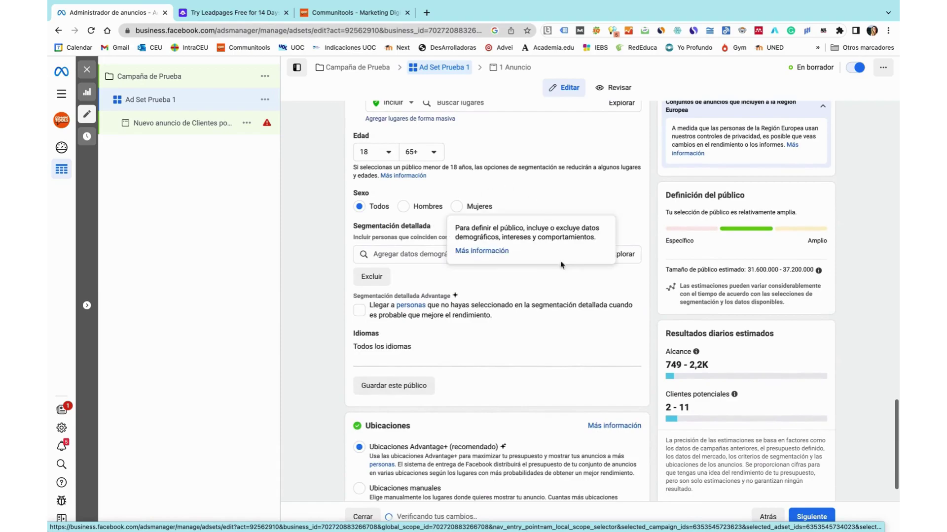
{"action": "scroll", "coordinate": [485, 263], "scroll_direction": "up", "scroll_amount": 5}
{"action": "scroll", "coordinate": [484, 264], "scroll_direction": "up", "scroll_amount": 1}
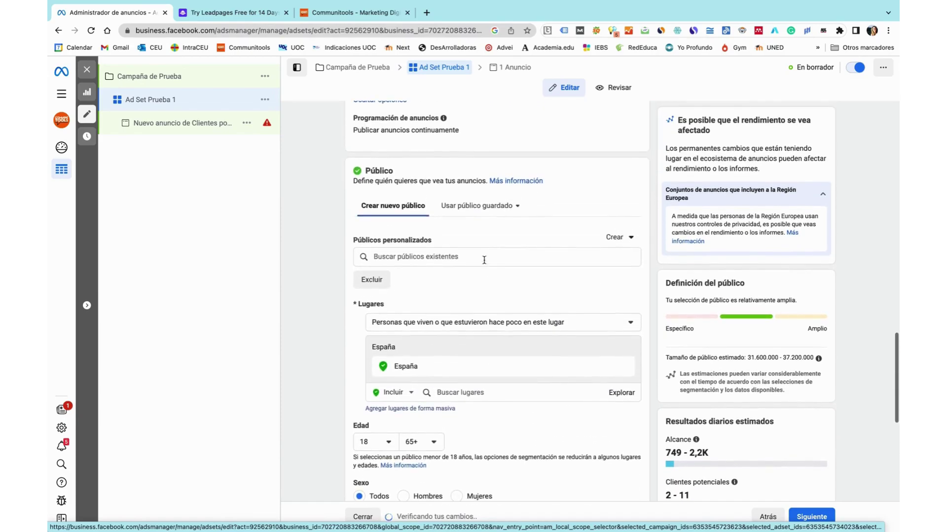
- Start a Público personalizado, trying Cuenta de Instagram and Sitio web as origins before continuing with Lista de clientes
{"action": "left_click", "coordinate": [633, 238]}
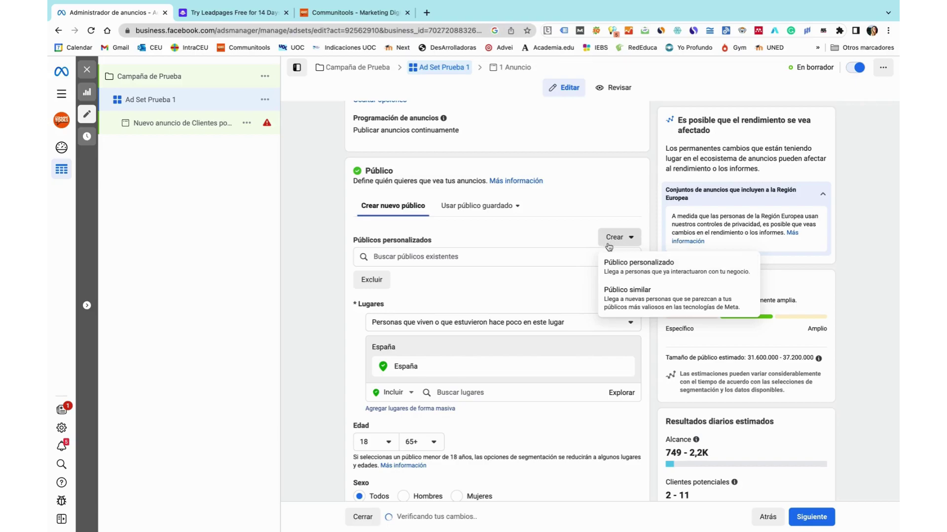
{"action": "left_click", "coordinate": [635, 274]}
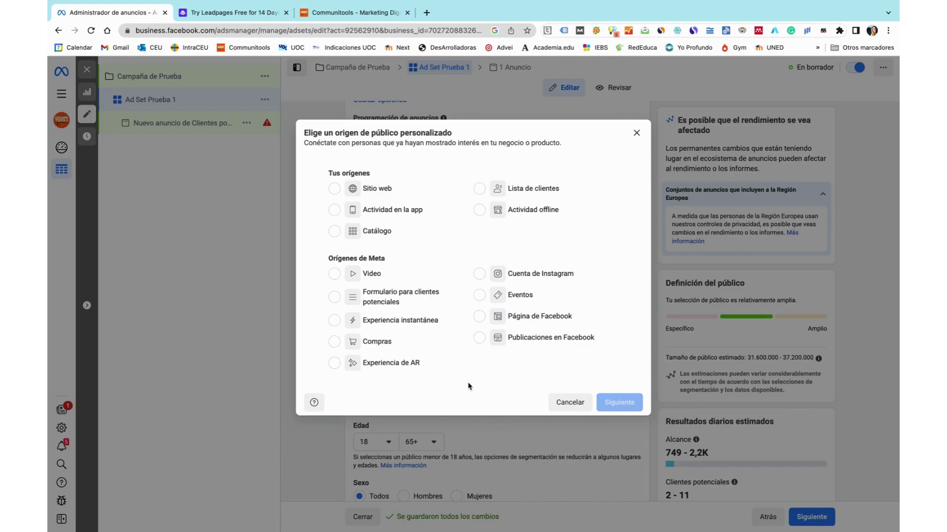
{"action": "left_click", "coordinate": [480, 275]}
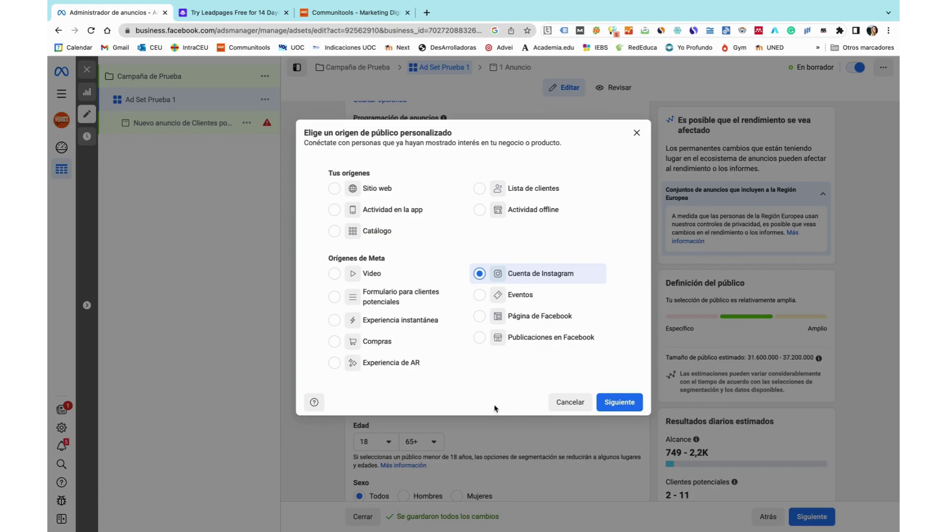
{"action": "left_click", "coordinate": [367, 190]}
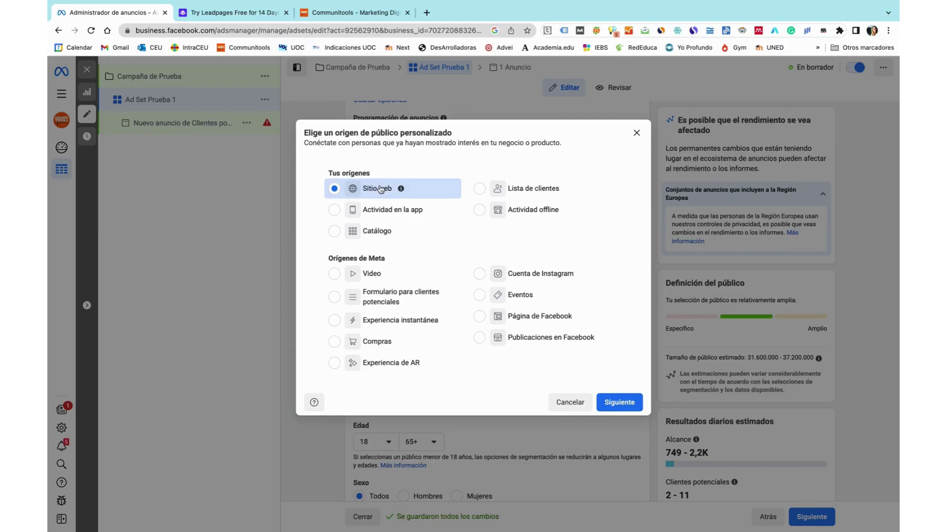
{"action": "left_click", "coordinate": [479, 190]}
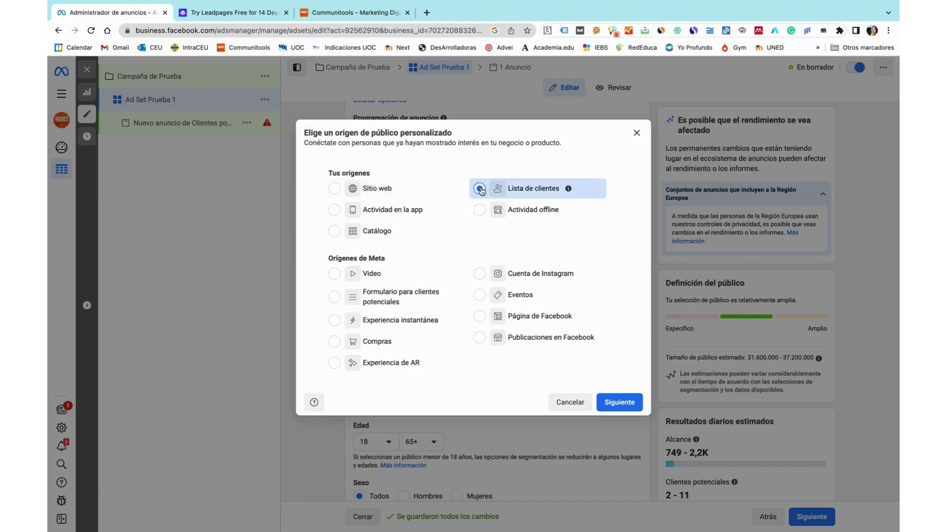
{"action": "left_click", "coordinate": [623, 406]}
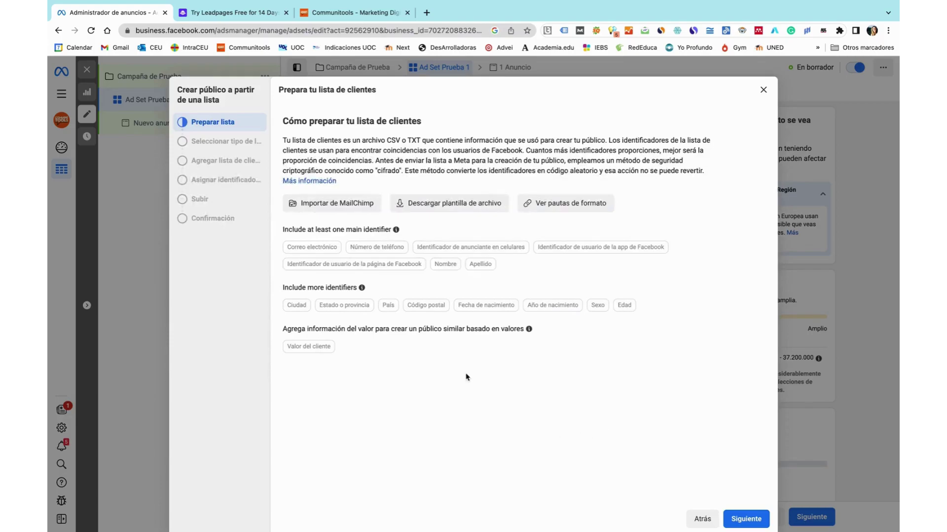
- Try importing the customer list from MailChimp with the account username and password, then return to the ads manager and cancel the import
{"action": "left_click", "coordinate": [344, 202]}
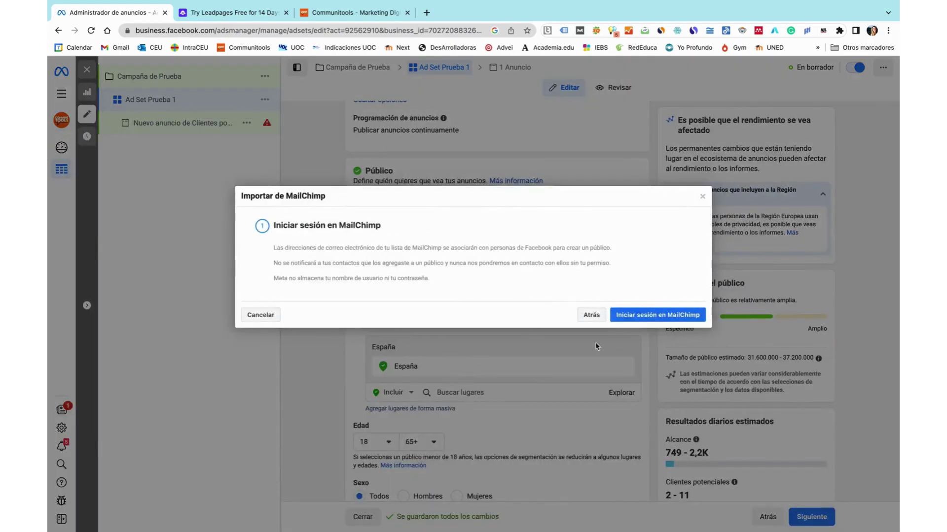
{"action": "left_click", "coordinate": [660, 318]}
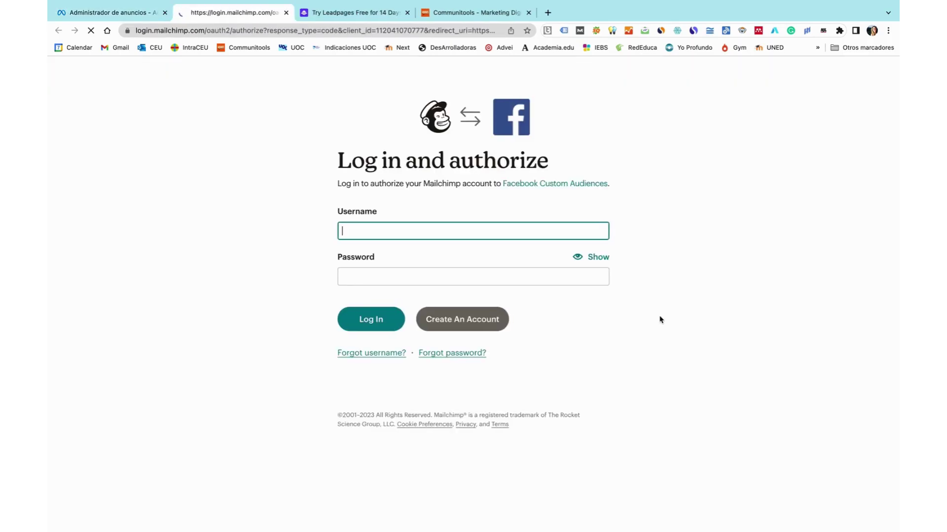
{"action": "left_click", "coordinate": [545, 227]}
{"action": "left_click", "coordinate": [531, 231]}
{"action": "left_click", "coordinate": [469, 261]}
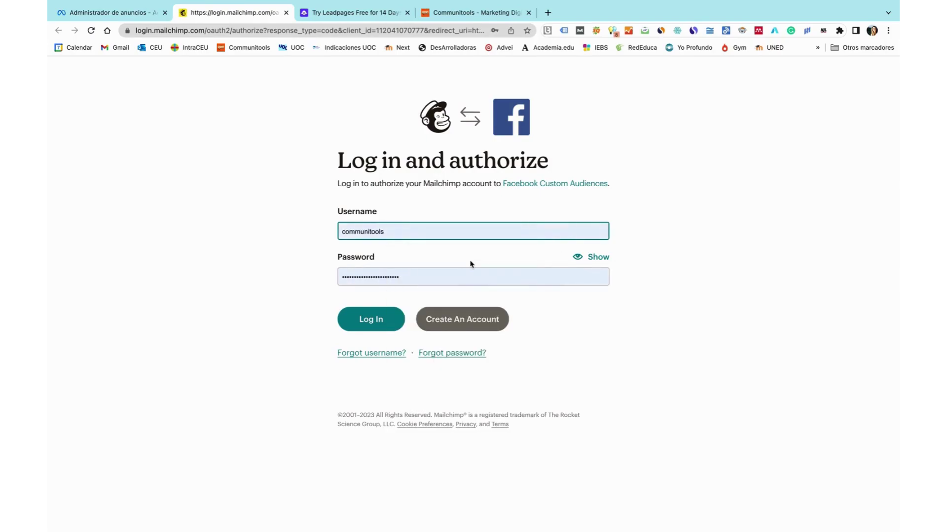
{"action": "left_click", "coordinate": [385, 323]}
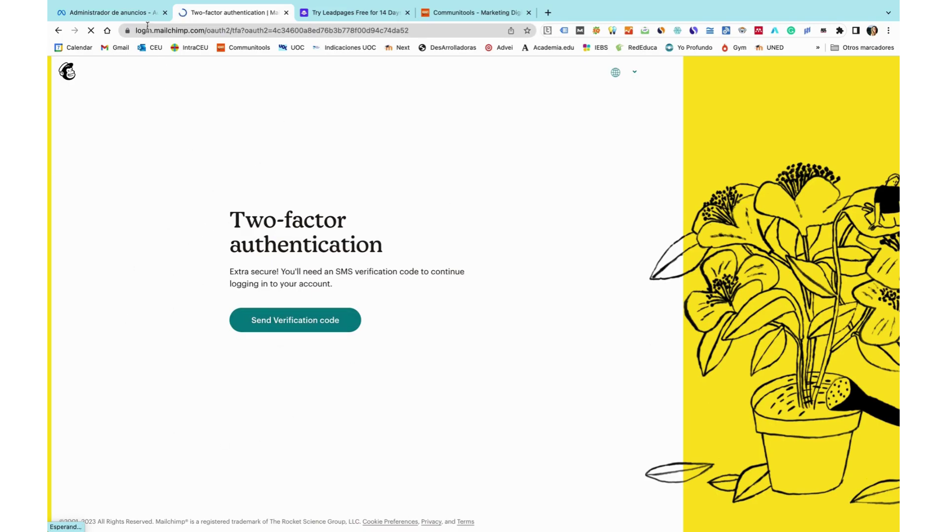
{"action": "key", "text": "ctrl+1"}
{"action": "left_click", "coordinate": [594, 317]}
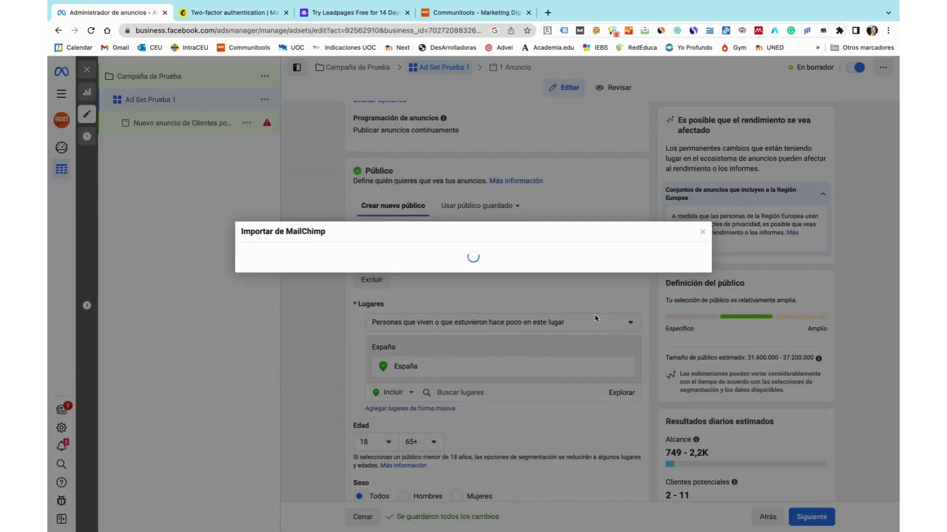
{"action": "left_click", "coordinate": [703, 234]}
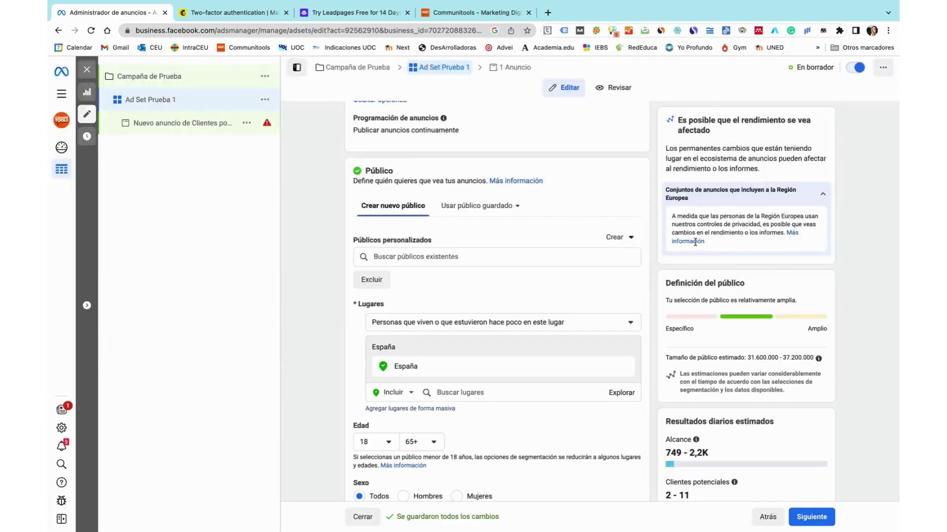
- Create a Público personalizado again with Lista de clientes as the origin
{"action": "left_click", "coordinate": [617, 238]}
{"action": "left_click", "coordinate": [639, 269]}
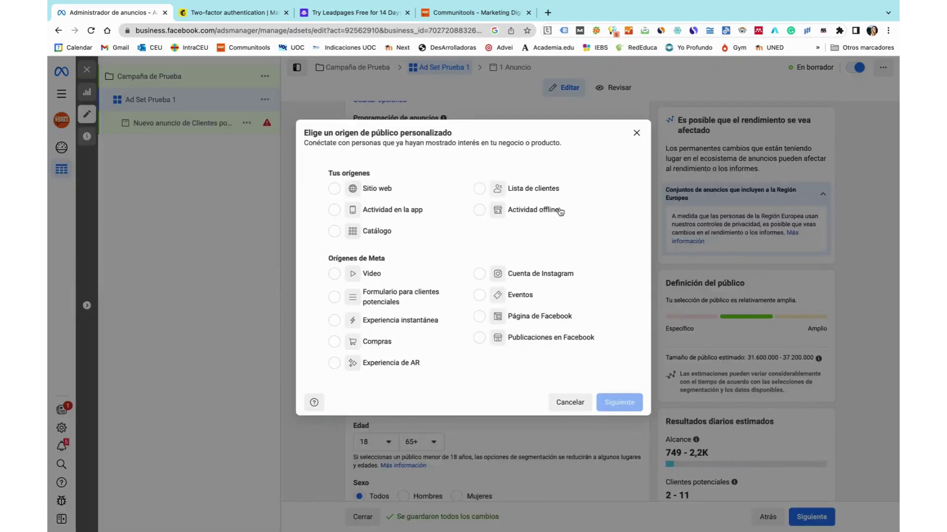
{"action": "left_click", "coordinate": [543, 190]}
{"action": "left_click", "coordinate": [618, 404]}
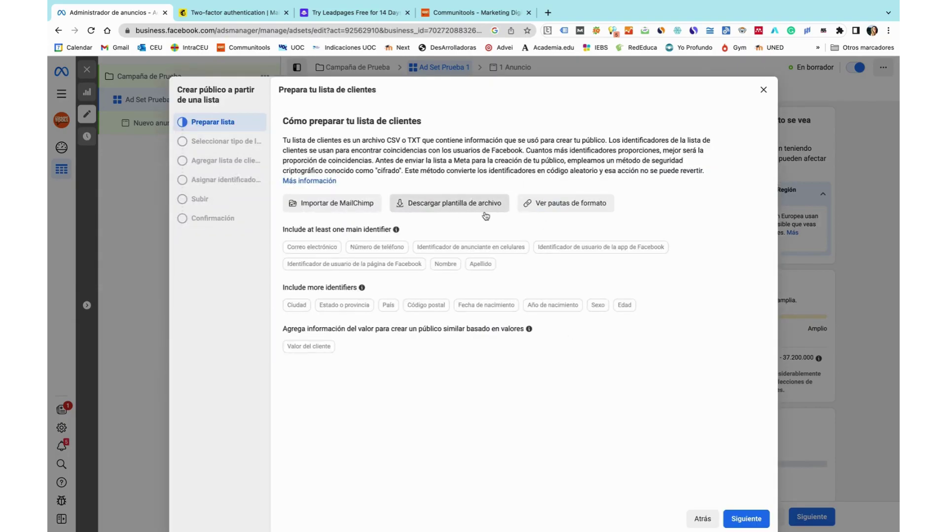
- Download the customer list template CSV to the Google Ads folder and examine its columns in Excel before returning to the browser
{"action": "left_click", "coordinate": [460, 209]}
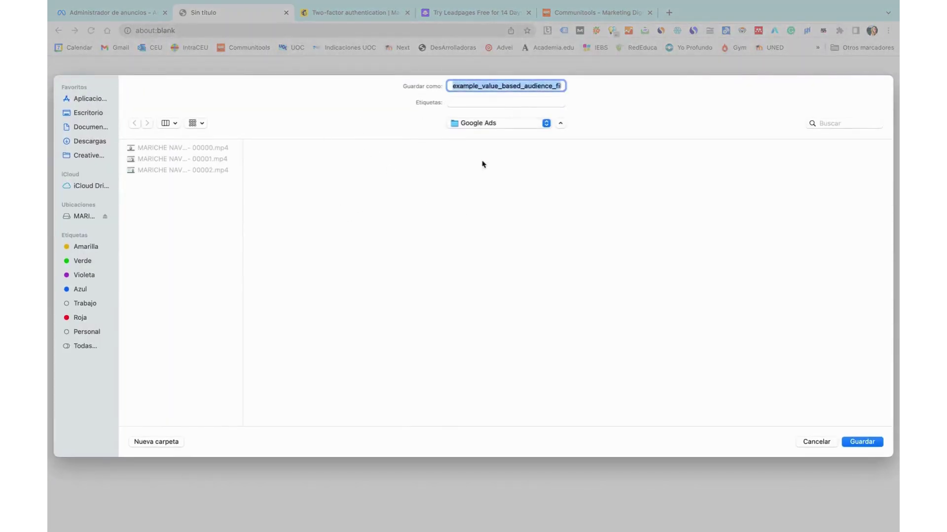
{"action": "left_click", "coordinate": [859, 442]}
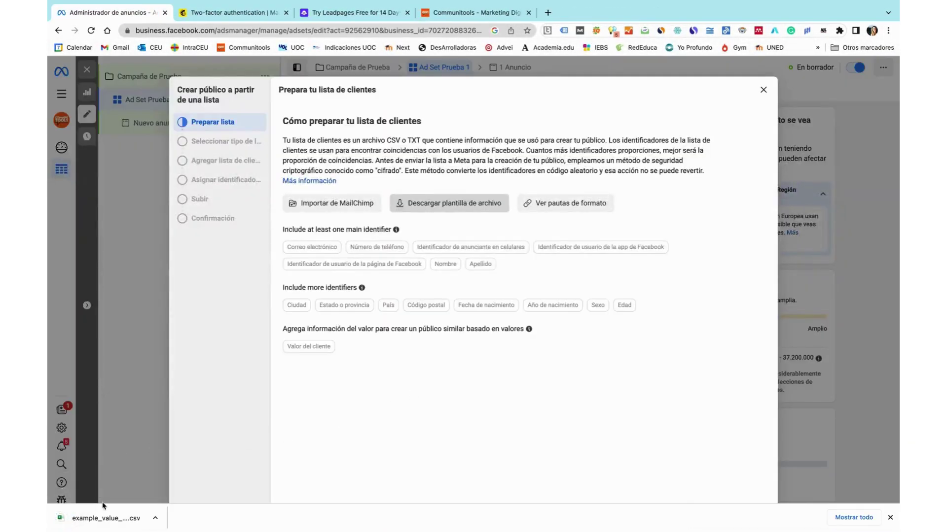
{"action": "left_click", "coordinate": [101, 517]}
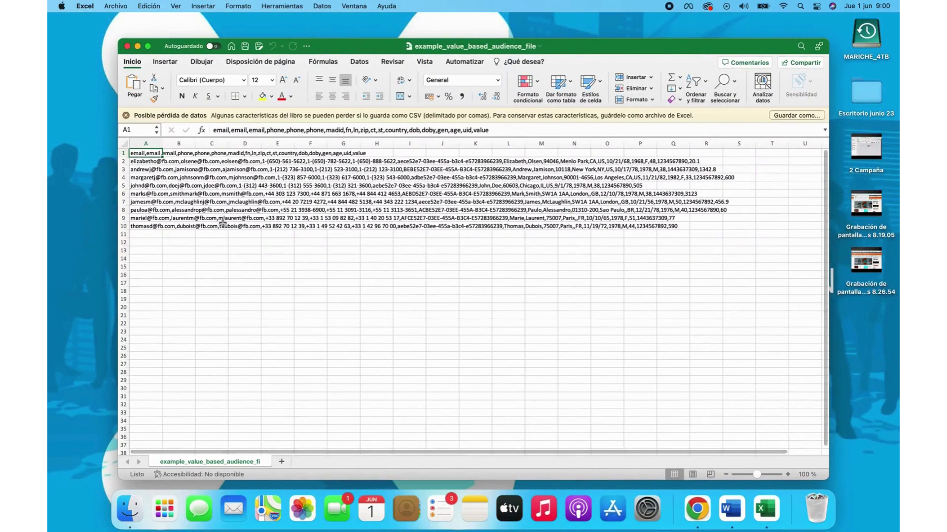
{"action": "key", "text": "super+Tab"}
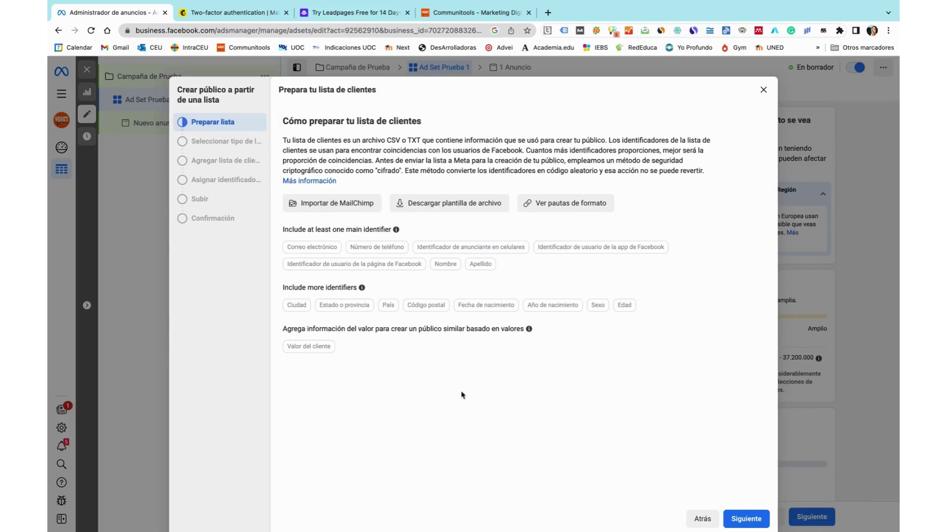
- Answer No to the customer value column question, view the Agregar lista de clientes stage and close the list setup without uploading
{"action": "left_click", "coordinate": [746, 518]}
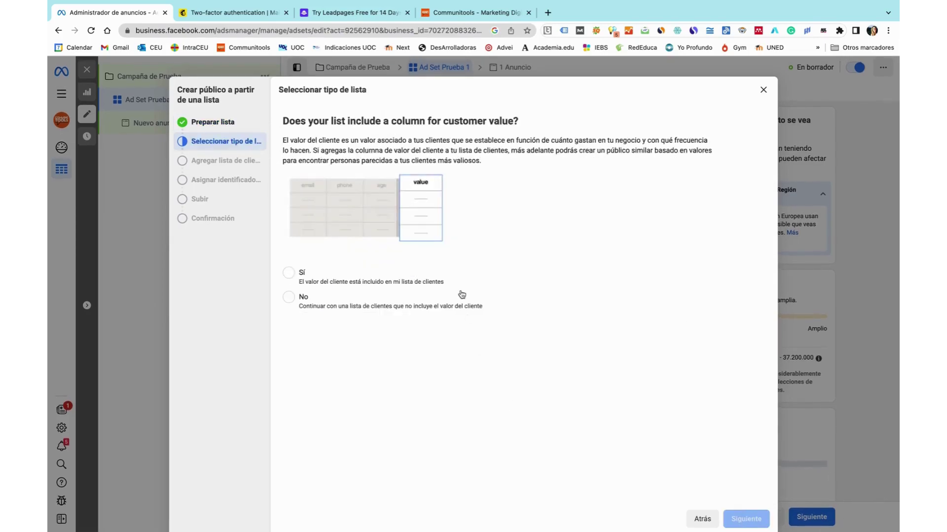
{"action": "left_click", "coordinate": [288, 297]}
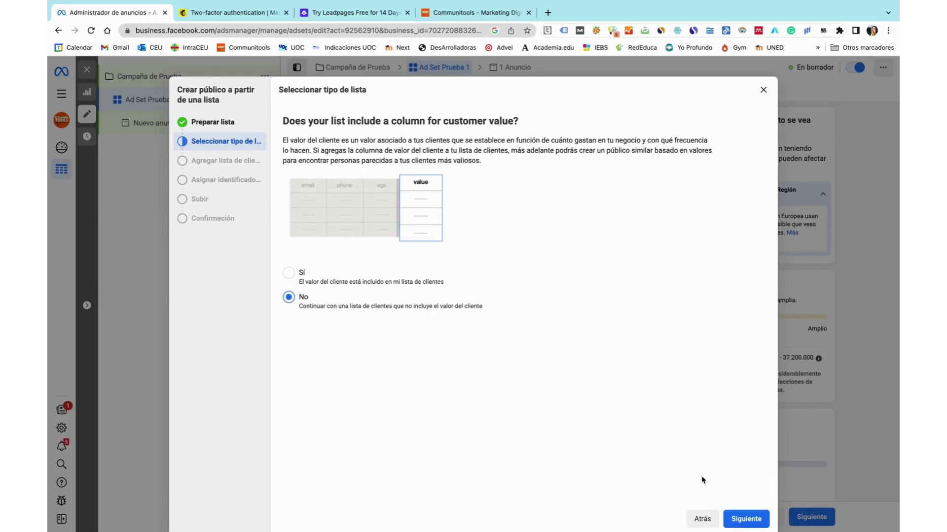
{"action": "left_click", "coordinate": [749, 520]}
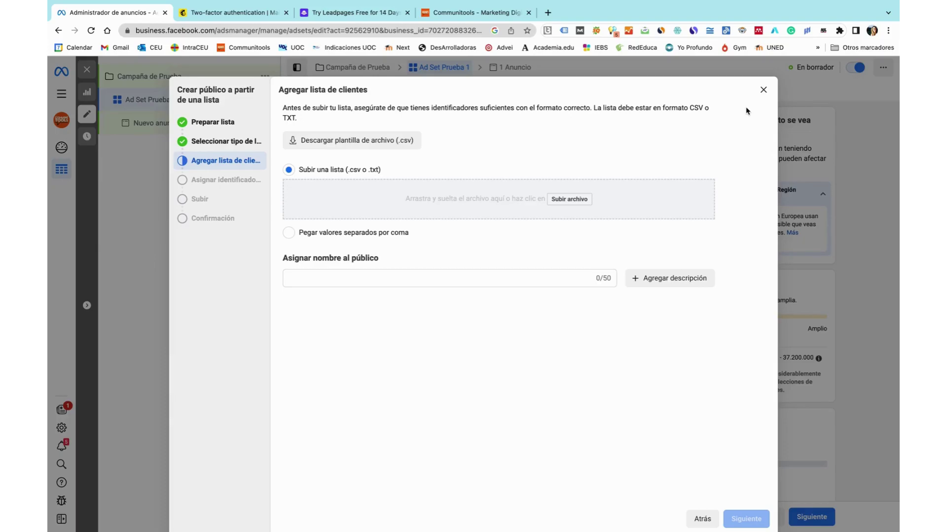
{"action": "left_click", "coordinate": [763, 89]}
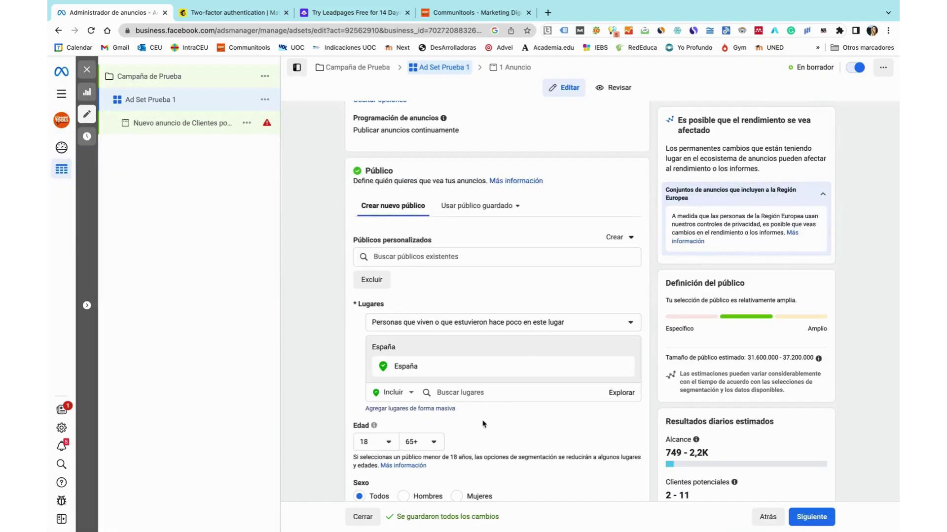
- Start a Público similar and select the Meta pixel Prueba 2 as its value-based origin
{"action": "scroll", "coordinate": [483, 424], "scroll_direction": "down", "scroll_amount": 4}
{"action": "scroll", "coordinate": [483, 424], "scroll_direction": "up", "scroll_amount": 4}
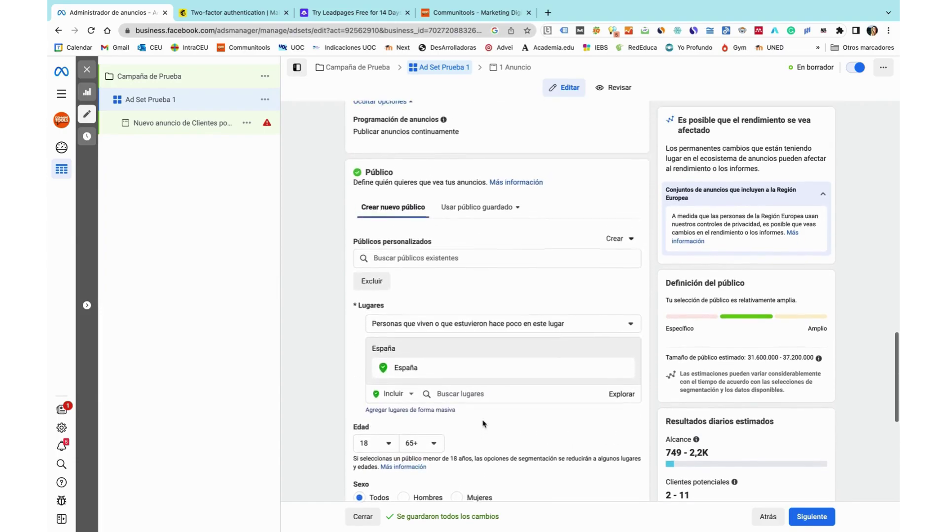
{"action": "left_click", "coordinate": [635, 251]}
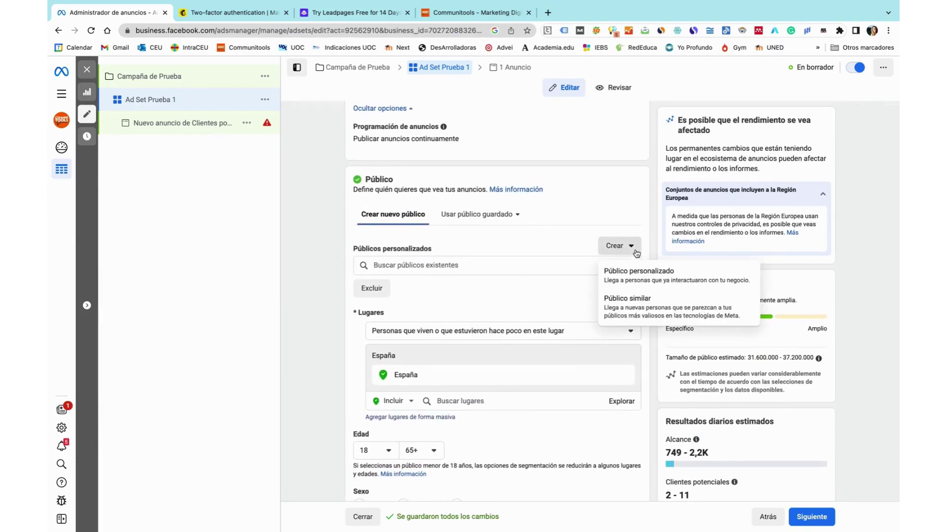
{"action": "left_click", "coordinate": [628, 315]}
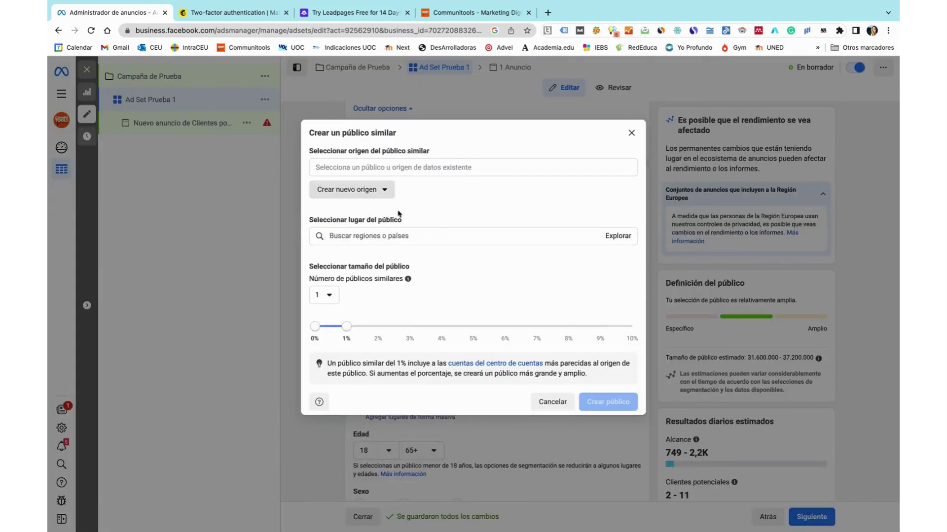
{"action": "left_click", "coordinate": [383, 168]}
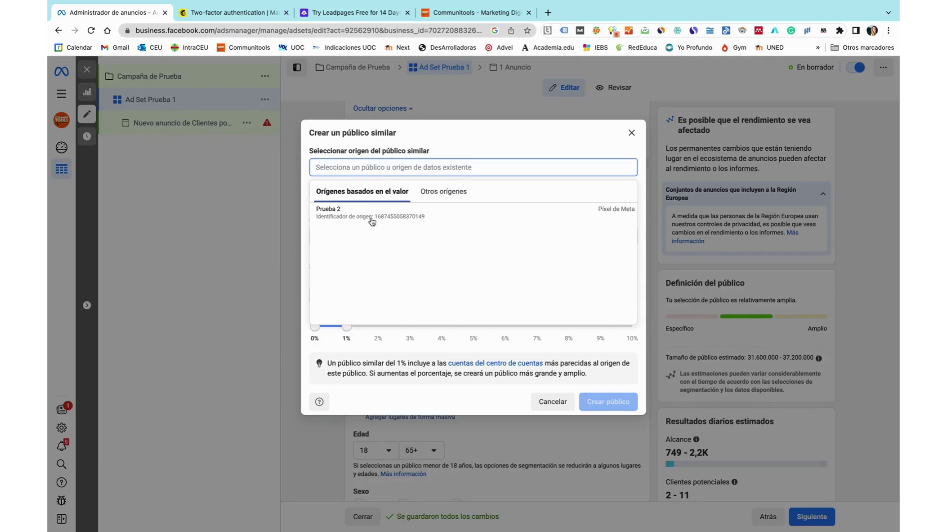
{"action": "mouse_move", "coordinate": [349, 219]}
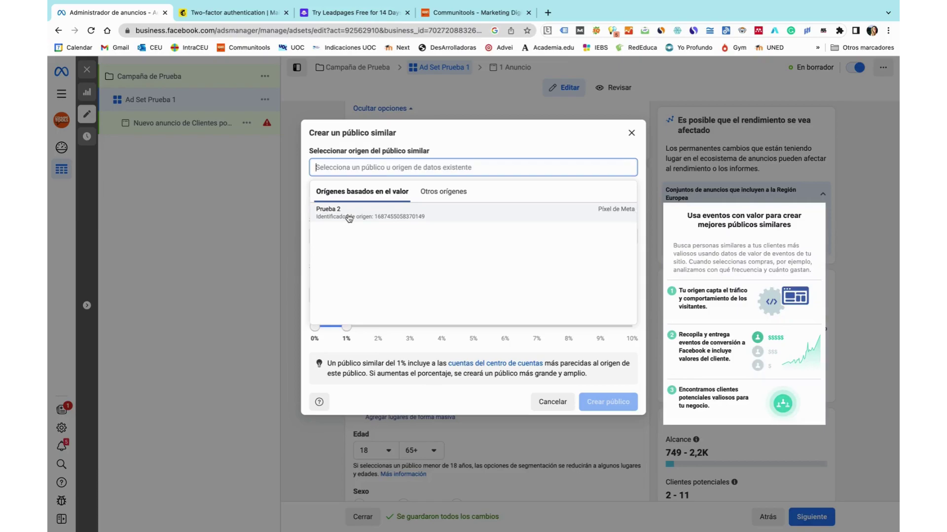
{"action": "left_click", "coordinate": [348, 219]}
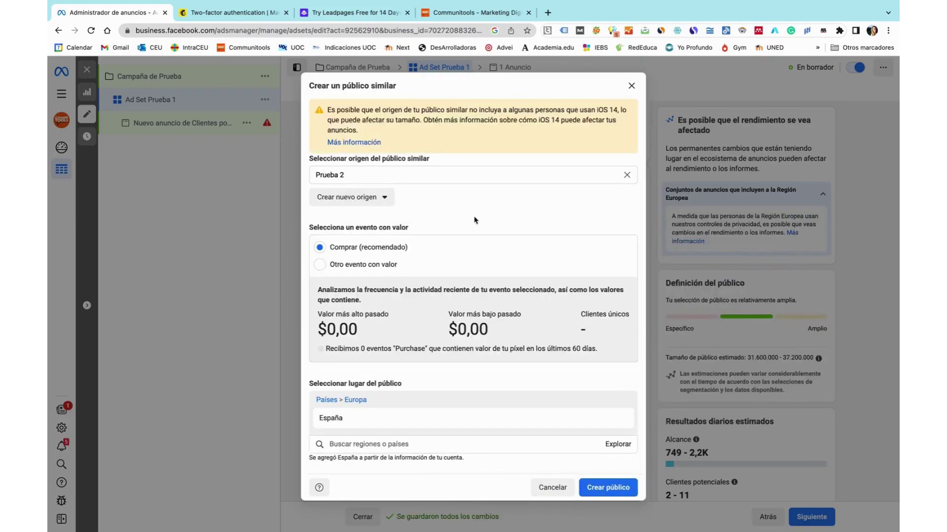
- Raise the Público similar size to 3% and reduce it back to 1%
{"action": "scroll", "coordinate": [473, 218], "scroll_direction": "down", "scroll_amount": 2}
{"action": "scroll", "coordinate": [472, 219], "scroll_direction": "down", "scroll_amount": 3}
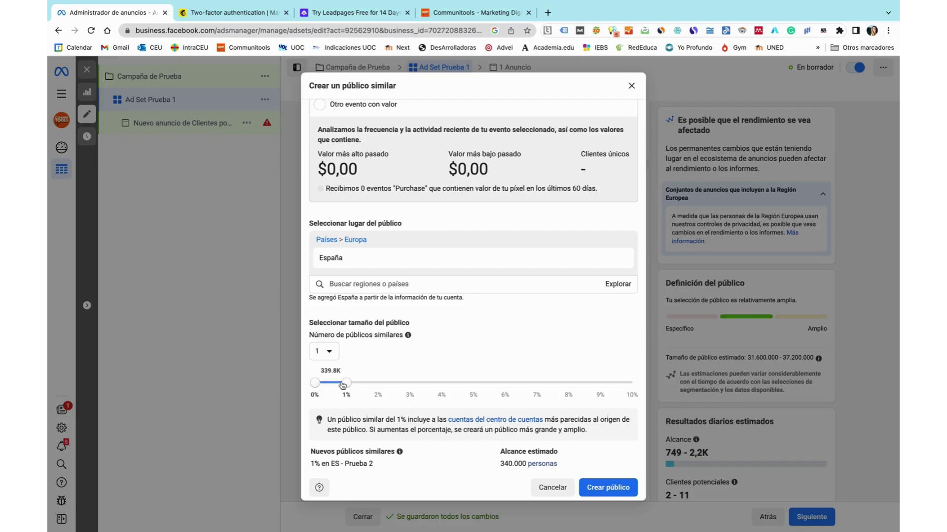
{"action": "mouse_move", "coordinate": [346, 385]}
{"action": "left_mouse_down"}
{"action": "mouse_move", "coordinate": [447, 384]}
{"action": "mouse_move", "coordinate": [346, 384]}
{"action": "left_mouse_up"}
{"action": "key", "text": "Right"}
{"action": "key", "text": "Right"}
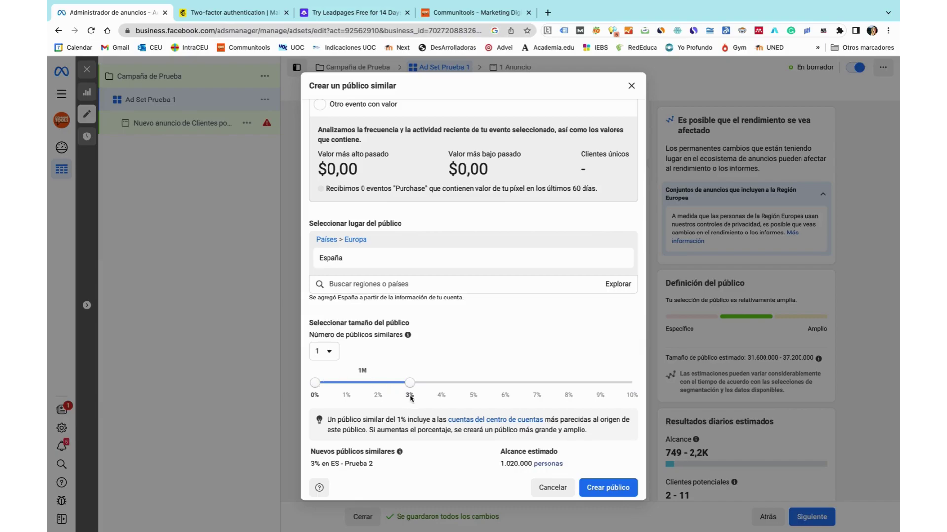
{"action": "left_click_drag", "start_coordinate": [411, 387], "coordinate": [351, 390]}
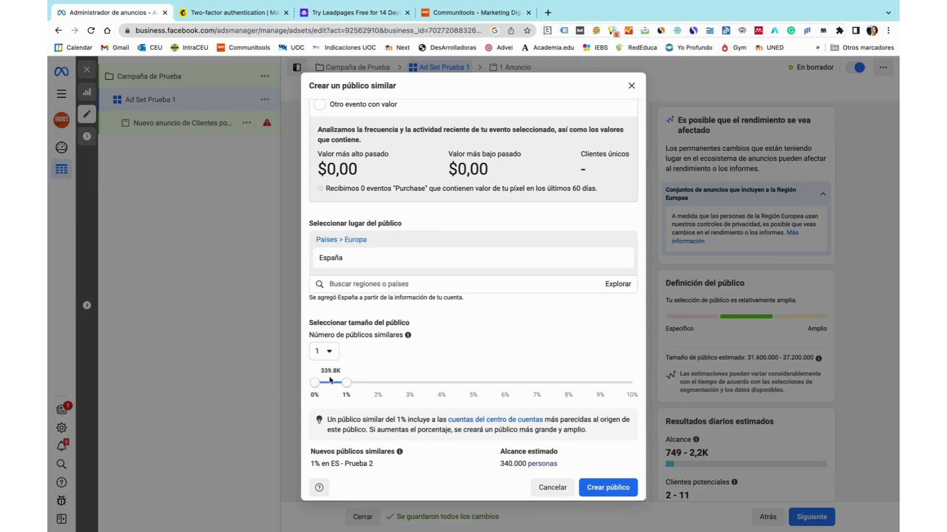
- Try to create the 1% Público similar for España from the Prueba 2 origin, and close its setup
{"action": "scroll", "coordinate": [355, 236], "scroll_direction": "up", "scroll_amount": 4}
{"action": "scroll", "coordinate": [354, 193], "scroll_direction": "down", "scroll_amount": 1}
{"action": "scroll", "coordinate": [354, 193], "scroll_direction": "down", "scroll_amount": 3}
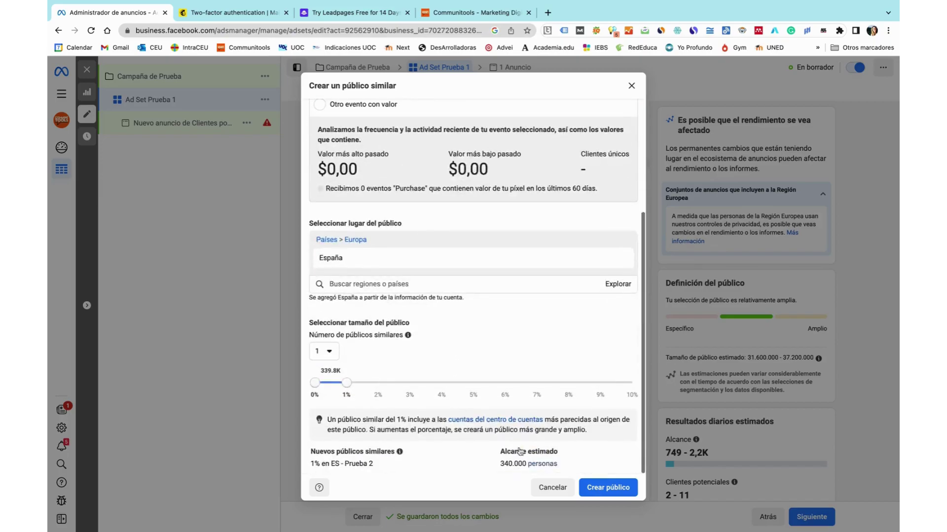
{"action": "left_click", "coordinate": [610, 487]}
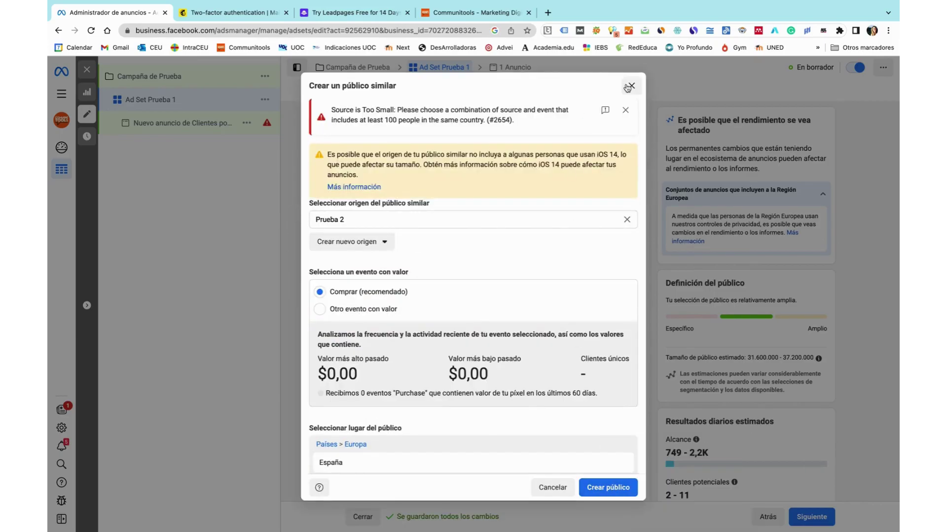
{"action": "left_click", "coordinate": [627, 88]}
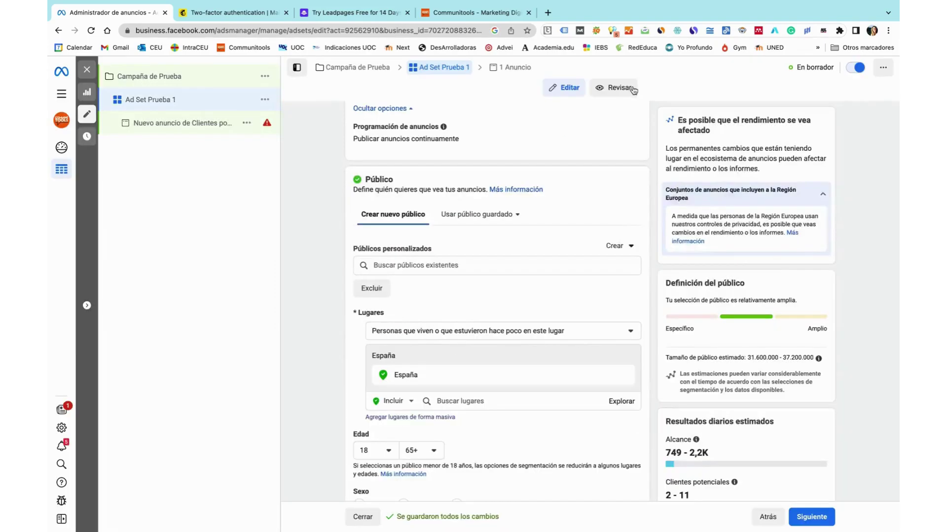
- Switch the ad set's placements to Ubicaciones manuales and deselect the Facebook and Audience Network platforms
{"action": "scroll", "coordinate": [588, 295], "scroll_direction": "down", "scroll_amount": 8}
{"action": "scroll", "coordinate": [582, 292], "scroll_direction": "up", "scroll_amount": 4}
{"action": "scroll", "coordinate": [579, 289], "scroll_direction": "down", "scroll_amount": 4}
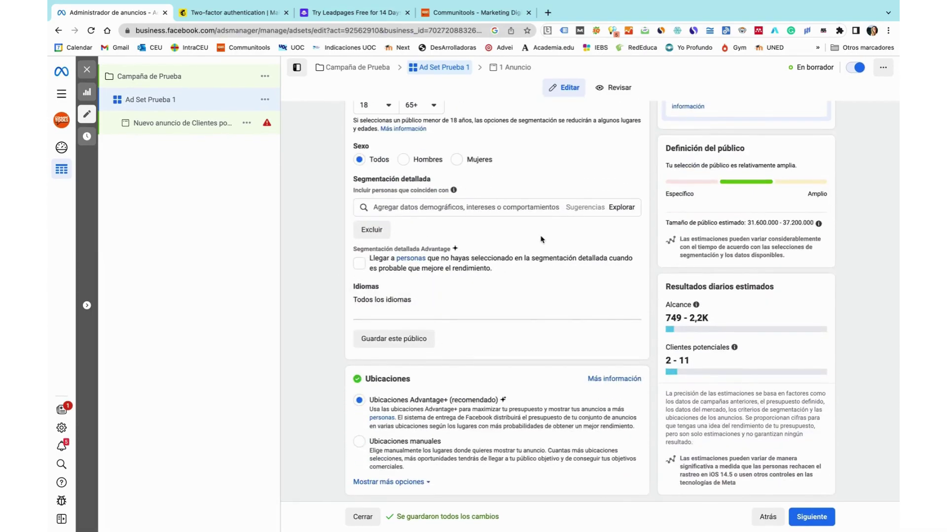
{"action": "scroll", "coordinate": [582, 286], "scroll_direction": "up", "scroll_amount": 2}
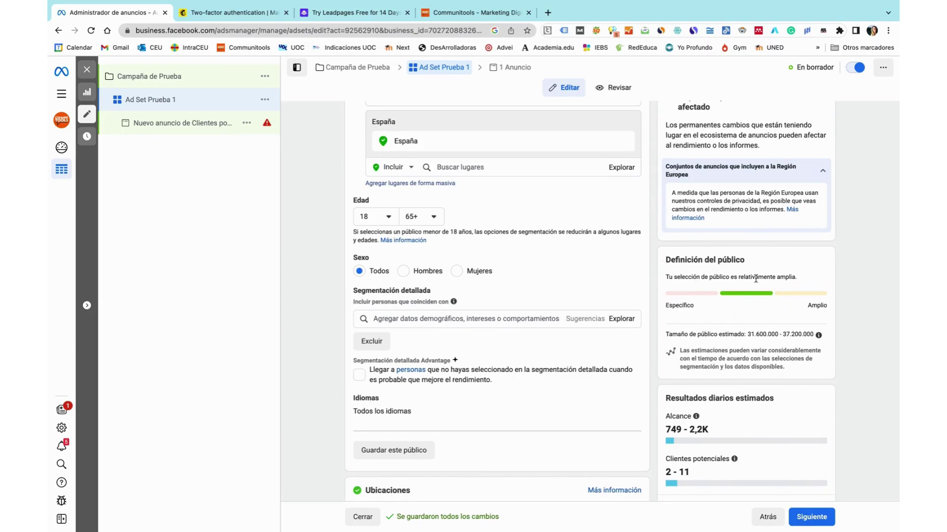
{"action": "scroll", "coordinate": [756, 279], "scroll_direction": "down", "scroll_amount": 1}
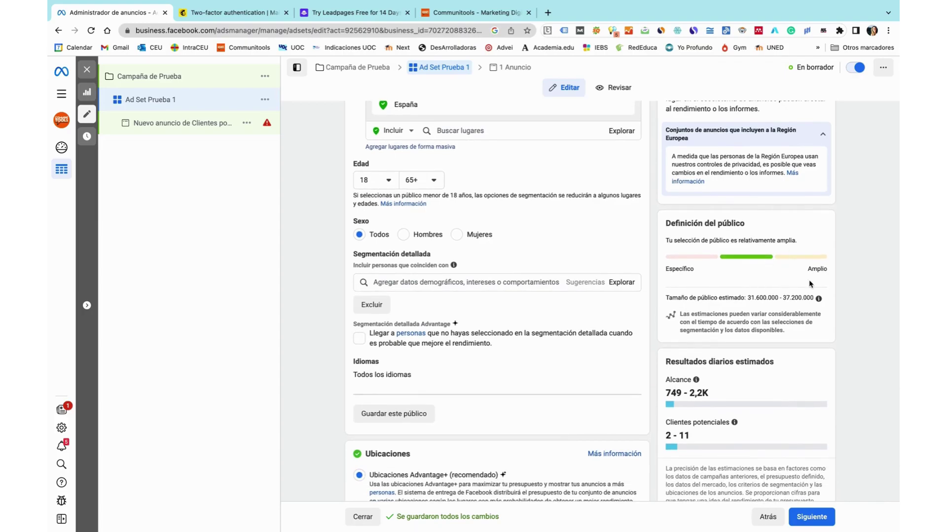
{"action": "scroll", "coordinate": [810, 284], "scroll_direction": "down", "scroll_amount": 2}
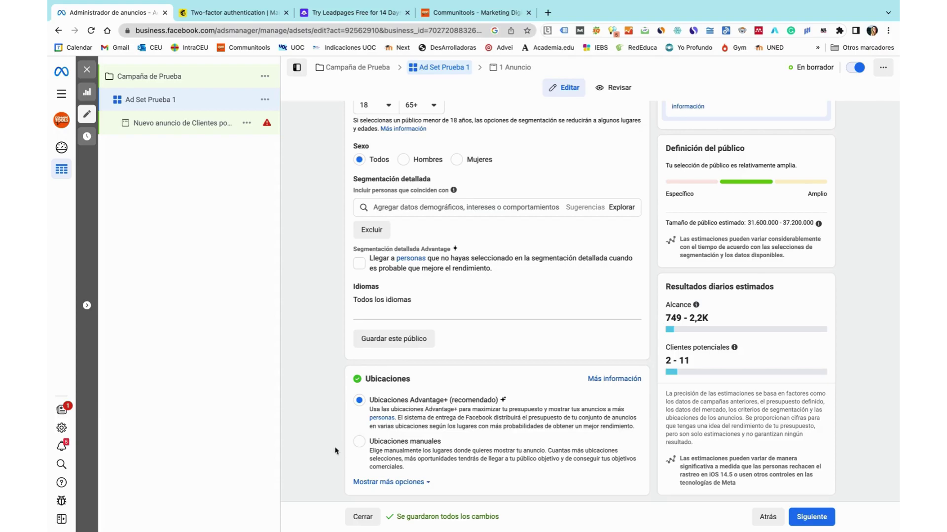
{"action": "left_click", "coordinate": [359, 442]}
{"action": "scroll", "coordinate": [450, 412], "scroll_direction": "down", "scroll_amount": 1}
{"action": "scroll", "coordinate": [450, 413], "scroll_direction": "down", "scroll_amount": 5}
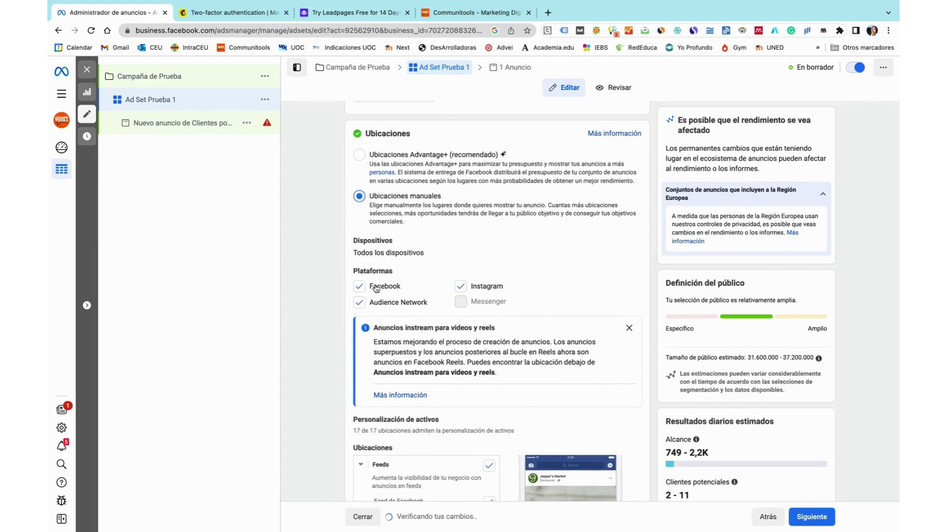
{"action": "left_click", "coordinate": [359, 247]}
{"action": "left_click", "coordinate": [359, 264]}
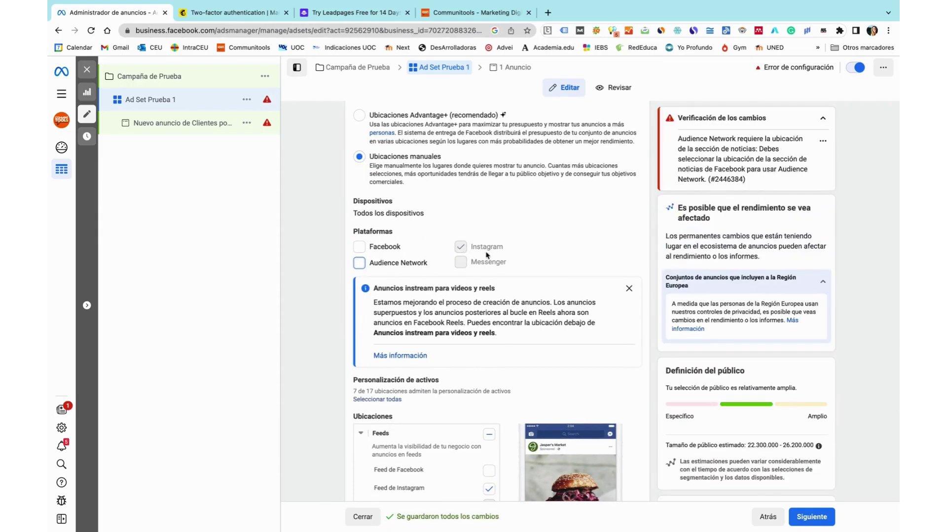
- Review the individual manual placements, from Feeds and Historias y reels through Apps y sitios web
{"action": "scroll", "coordinate": [466, 242], "scroll_direction": "down", "scroll_amount": 4}
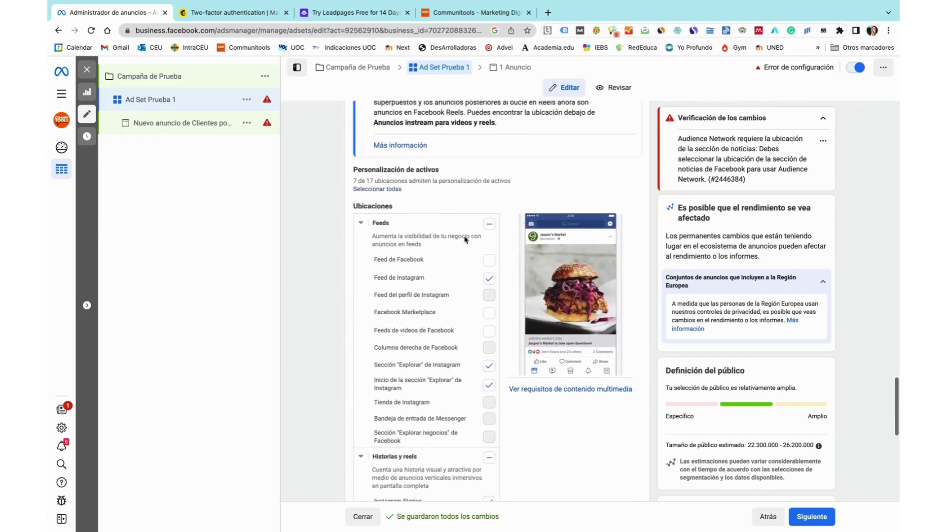
{"action": "scroll", "coordinate": [464, 241], "scroll_direction": "down", "scroll_amount": 1}
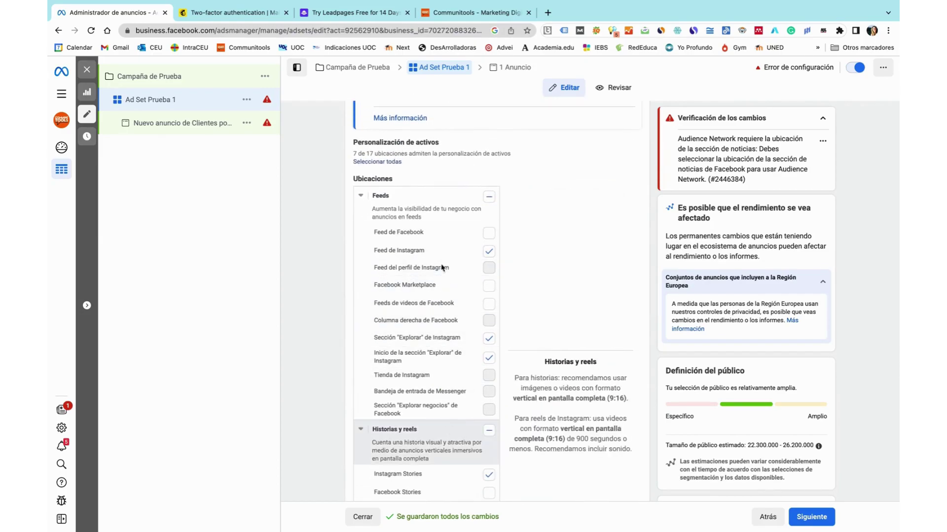
{"action": "scroll", "coordinate": [459, 346], "scroll_direction": "down", "scroll_amount": 5}
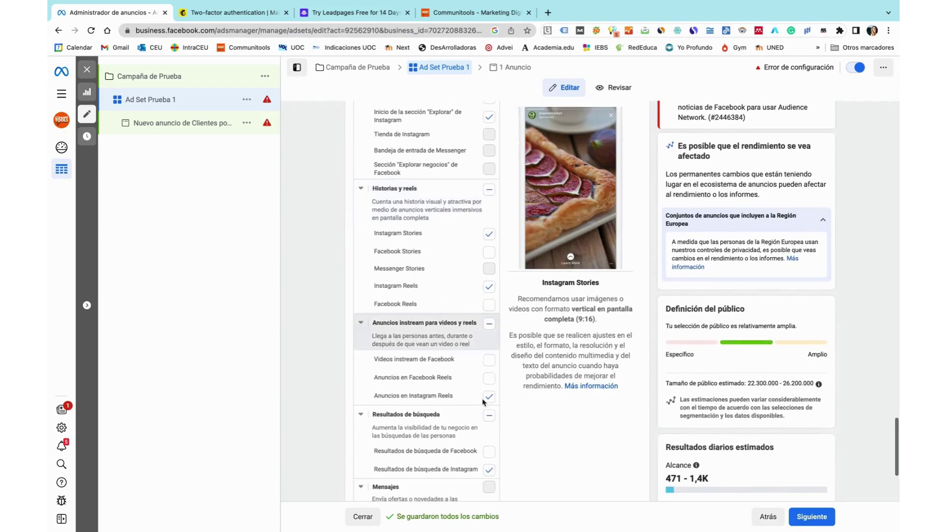
{"action": "scroll", "coordinate": [442, 376], "scroll_direction": "down", "scroll_amount": 3}
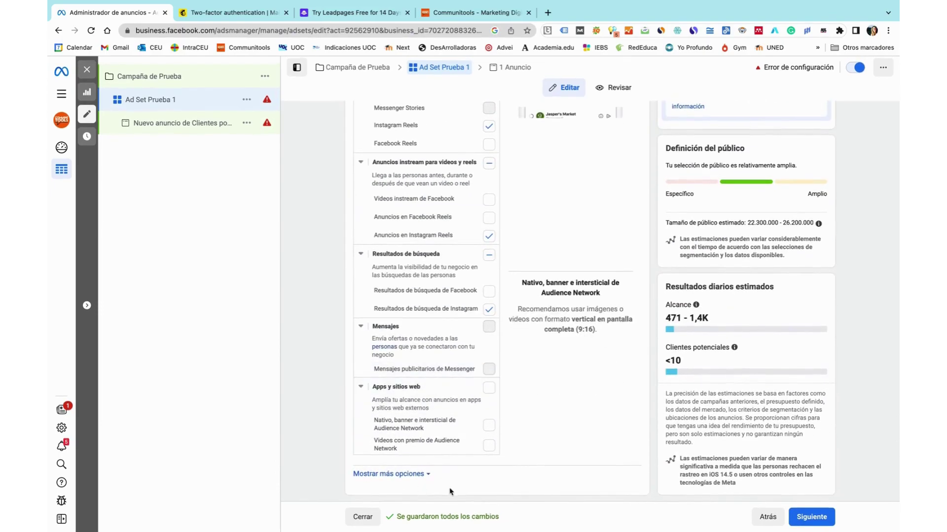